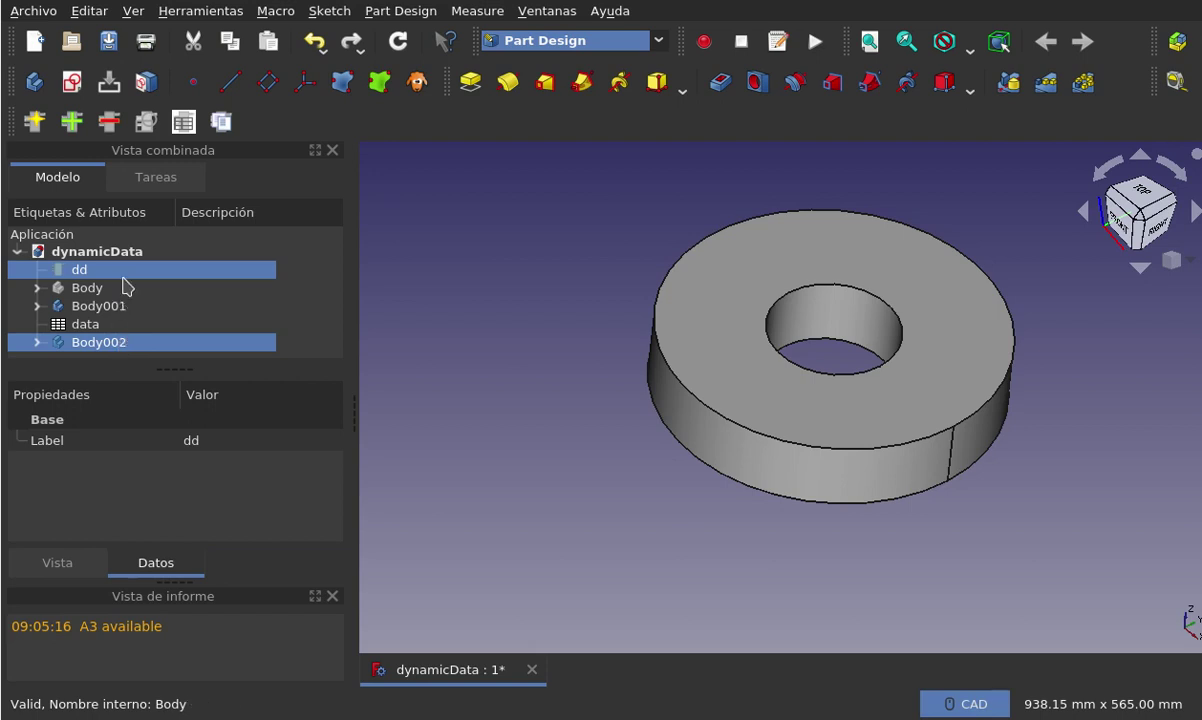
# Select the dd data object and Body002 together in the Model tree.
pyautogui.click(118, 269)
pyautogui.click(408, 282)
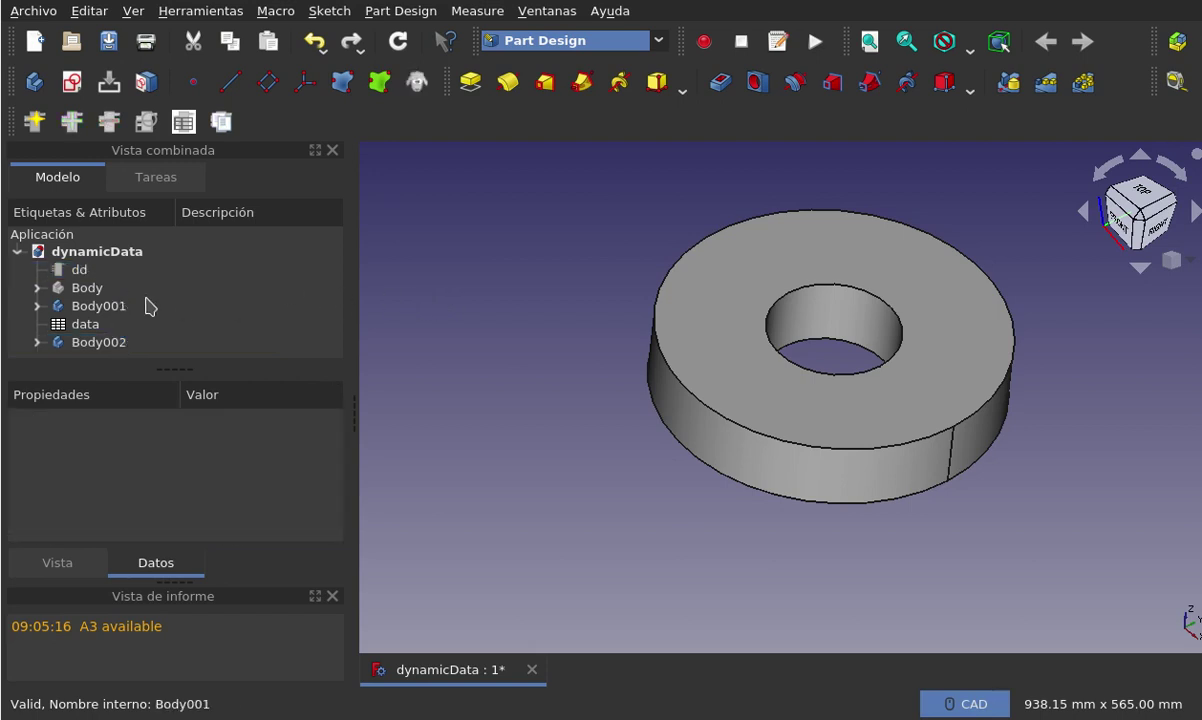
pyautogui.click(81, 272)
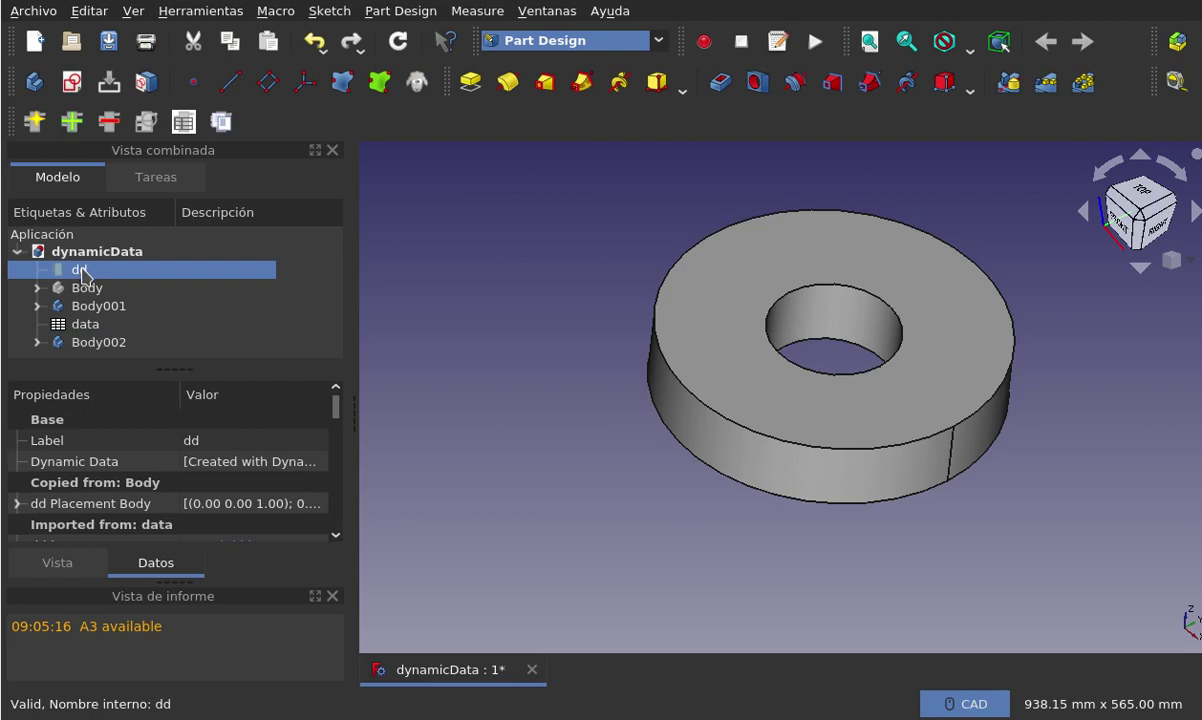
pyautogui.keyDown('ctrl'); pyautogui.click(98, 343); pyautogui.keyUp('ctrl')
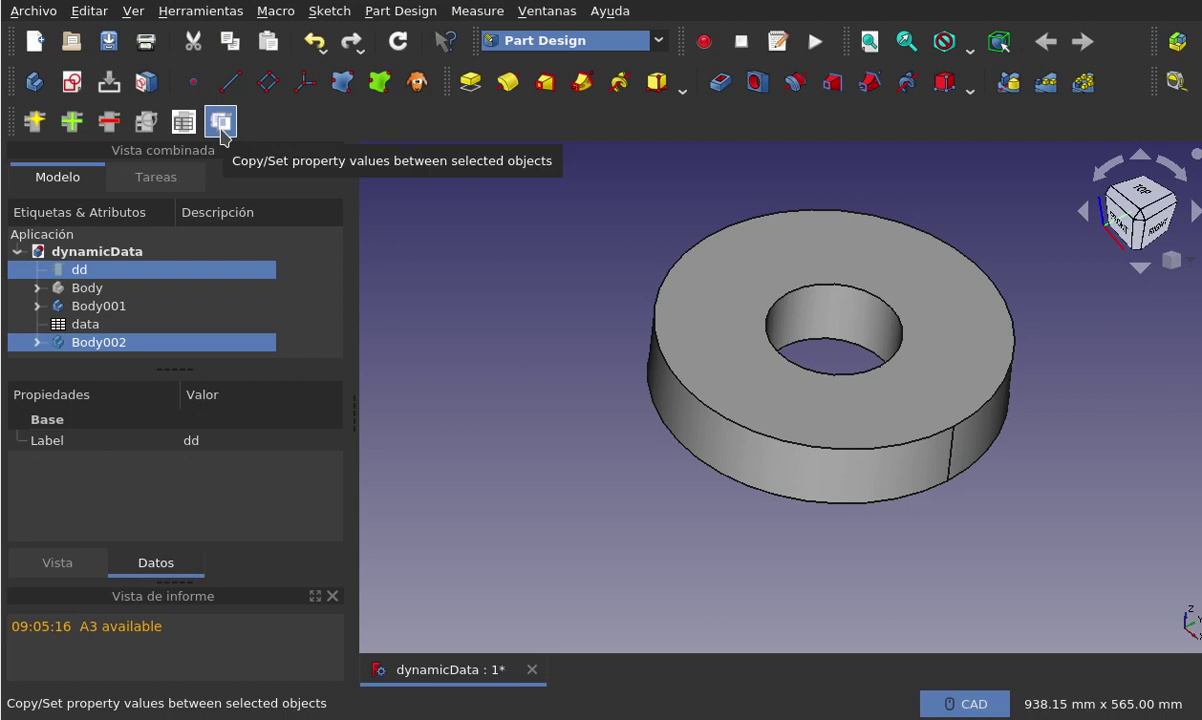
# Choose the Copy/Set mode 'Set property value from dd --> to existing Body002 property'.
pyautogui.click(221, 123)
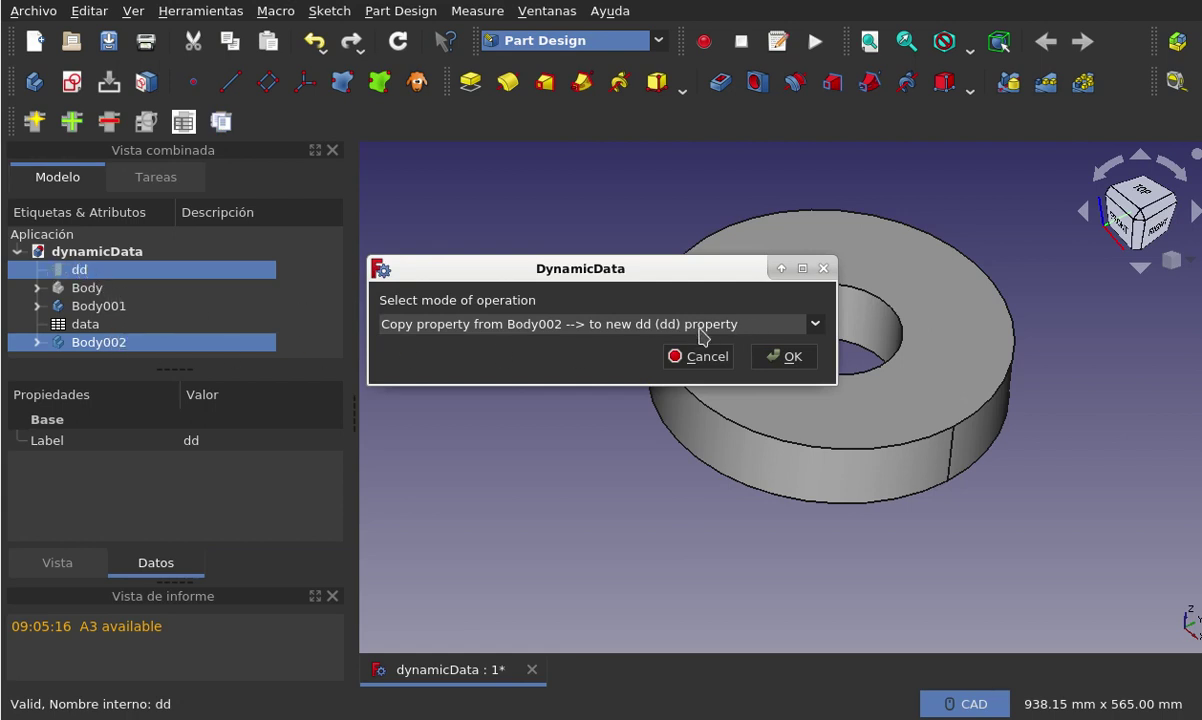
pyautogui.click(611, 327)
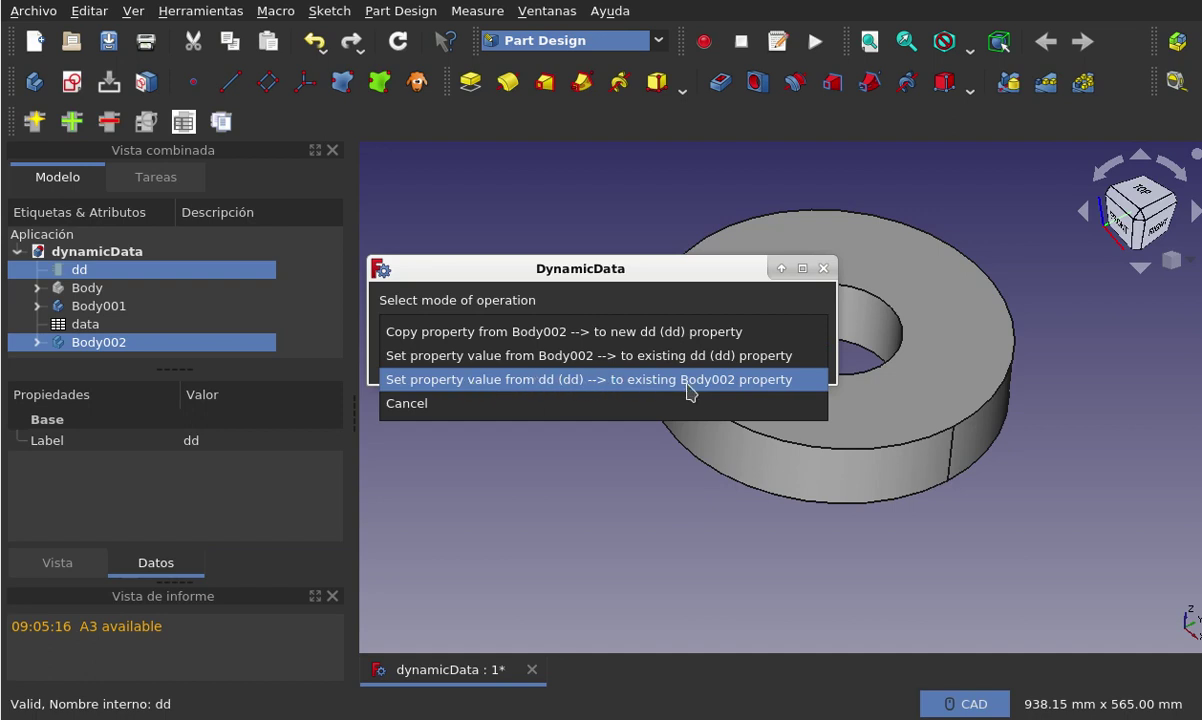
pyautogui.click(776, 391)
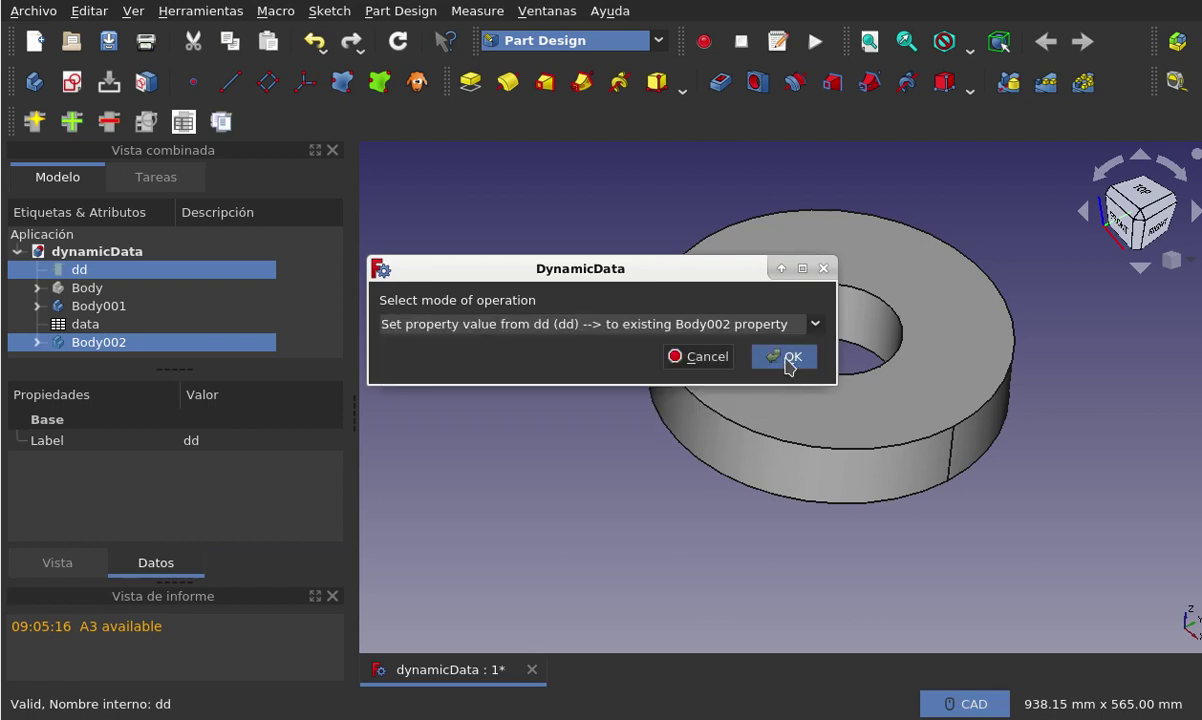
pyautogui.click(787, 358)
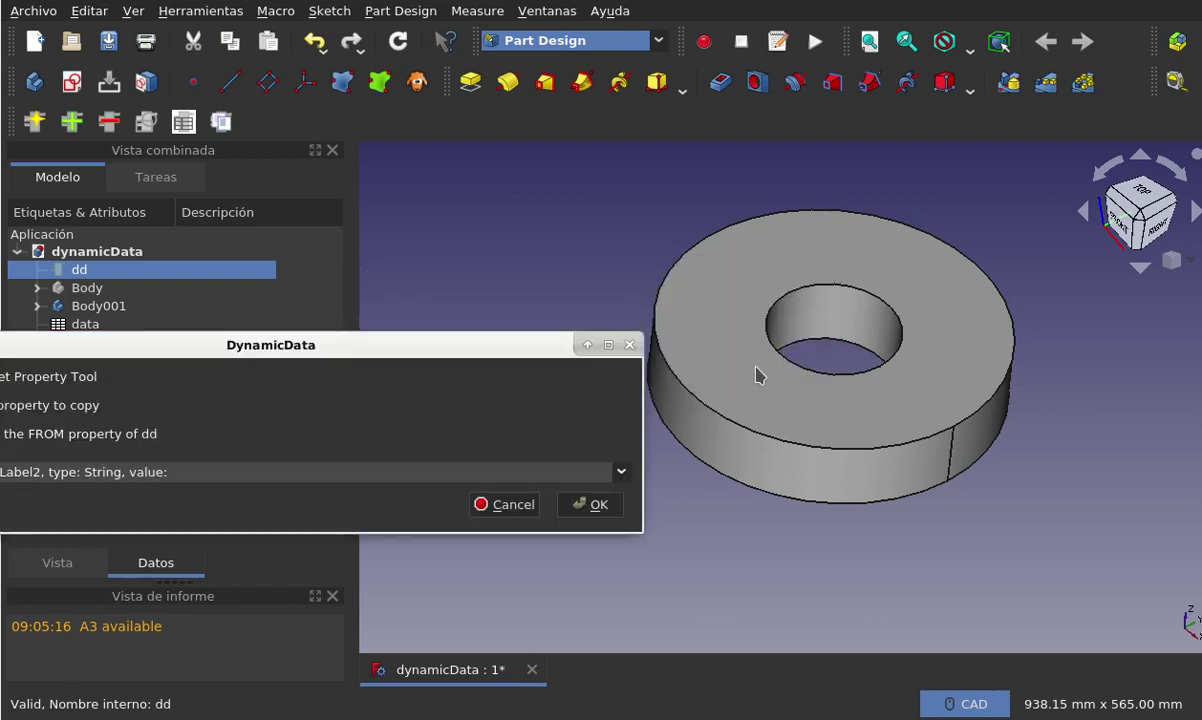
# Pick dd's ddPlacementBody, at position 20, 30, 40, as the source value.
pyautogui.click(295, 481)
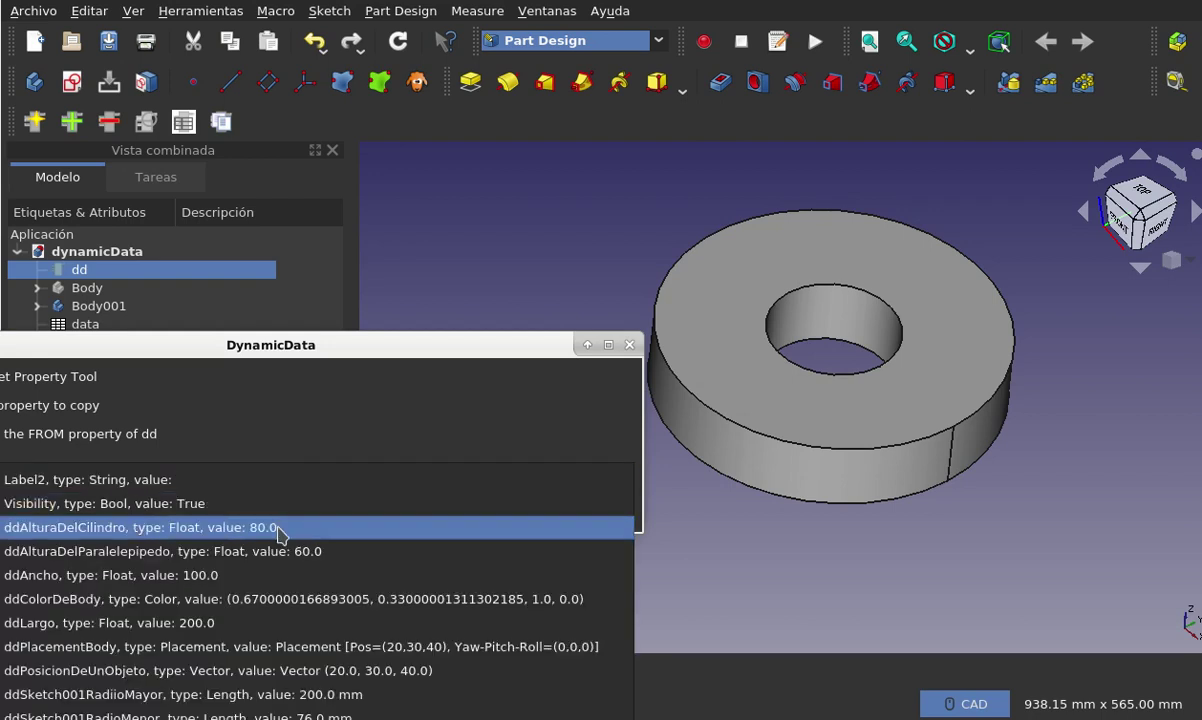
pyautogui.click(260, 646)
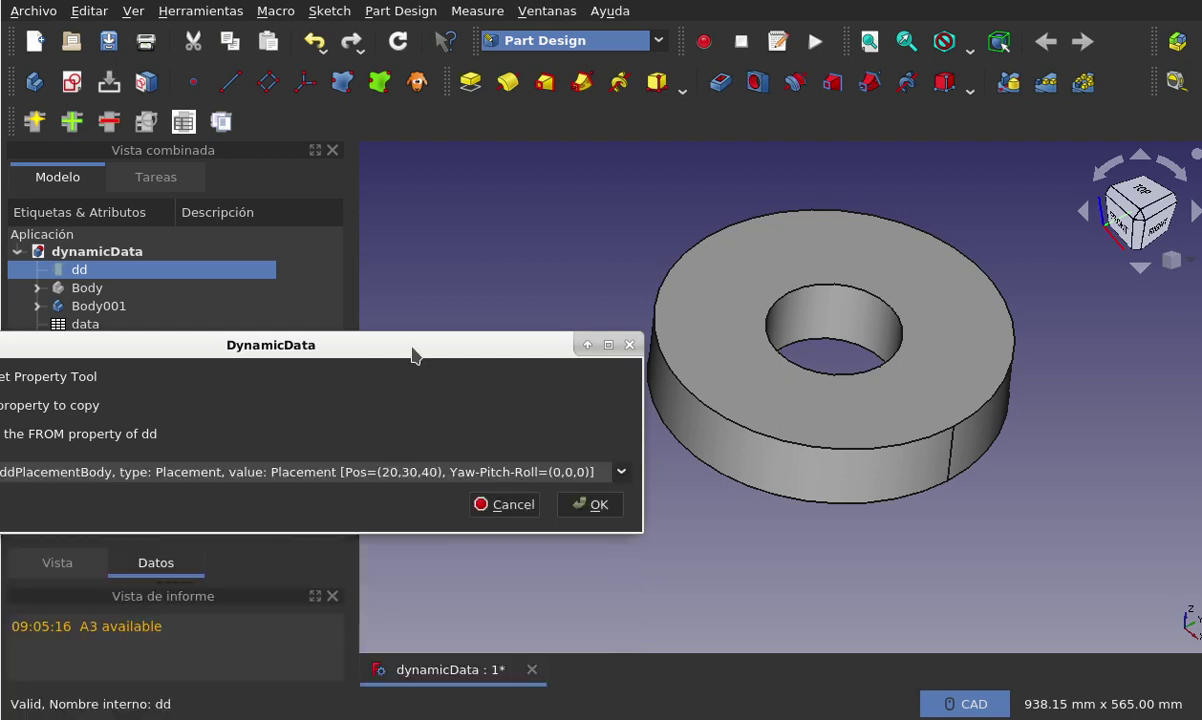
pyautogui.moveTo(410, 345); pyautogui.dragTo(554, 344)
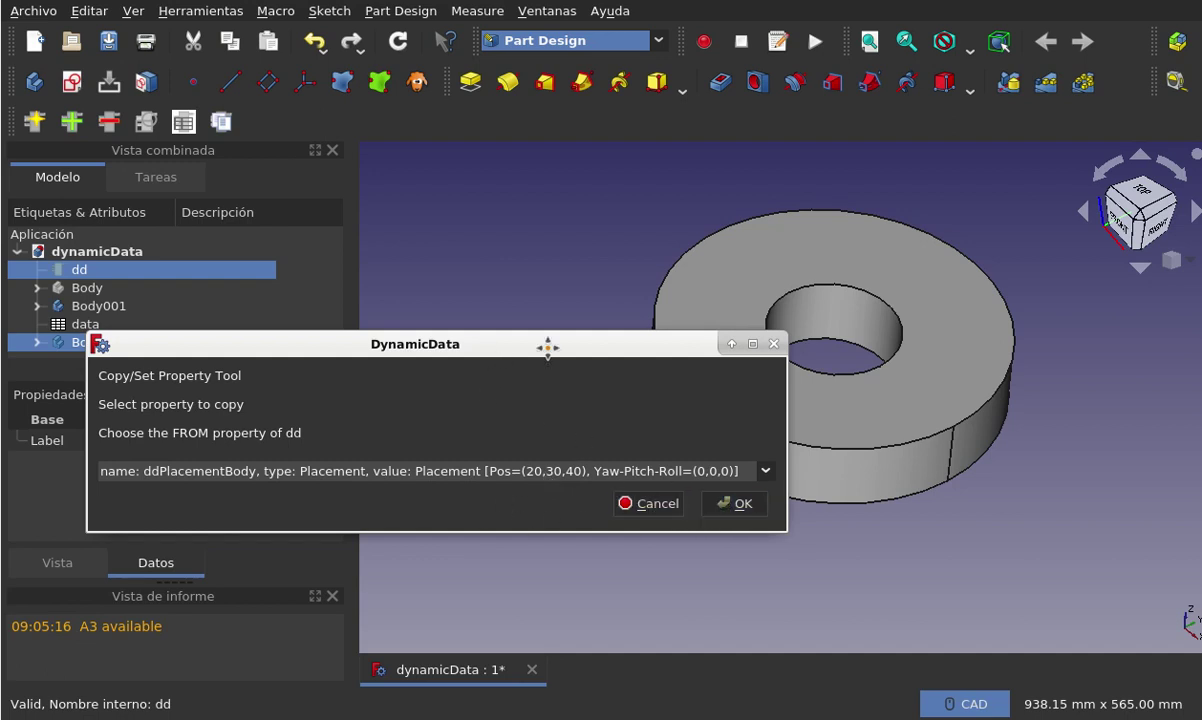
pyautogui.moveTo(490, 344)
pyautogui.mouseDown()
pyautogui.moveTo(702, 350)
pyautogui.moveTo(694, 340)
pyautogui.mouseUp()
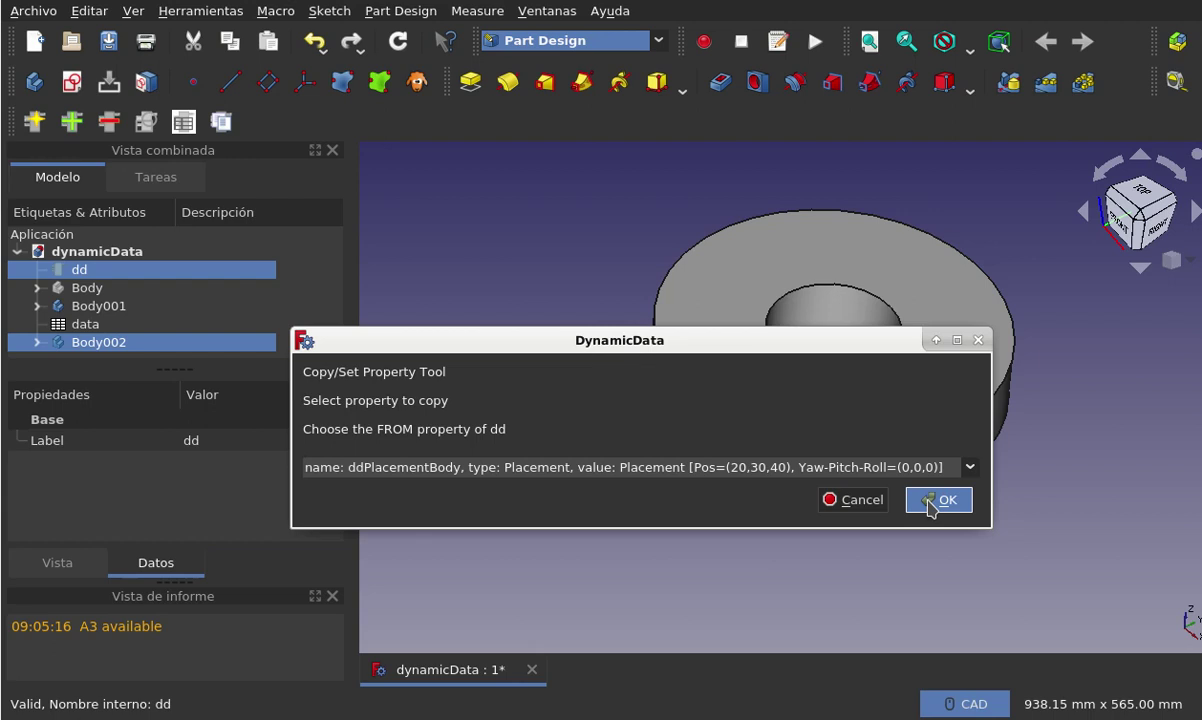
pyautogui.click(930, 500)
# Keep Placement as Body002's target property and confirm it.
pyautogui.moveTo(561, 322)
pyautogui.mouseDown()
pyautogui.moveTo(886, 358)
pyautogui.moveTo(874, 303)
pyautogui.mouseUp()
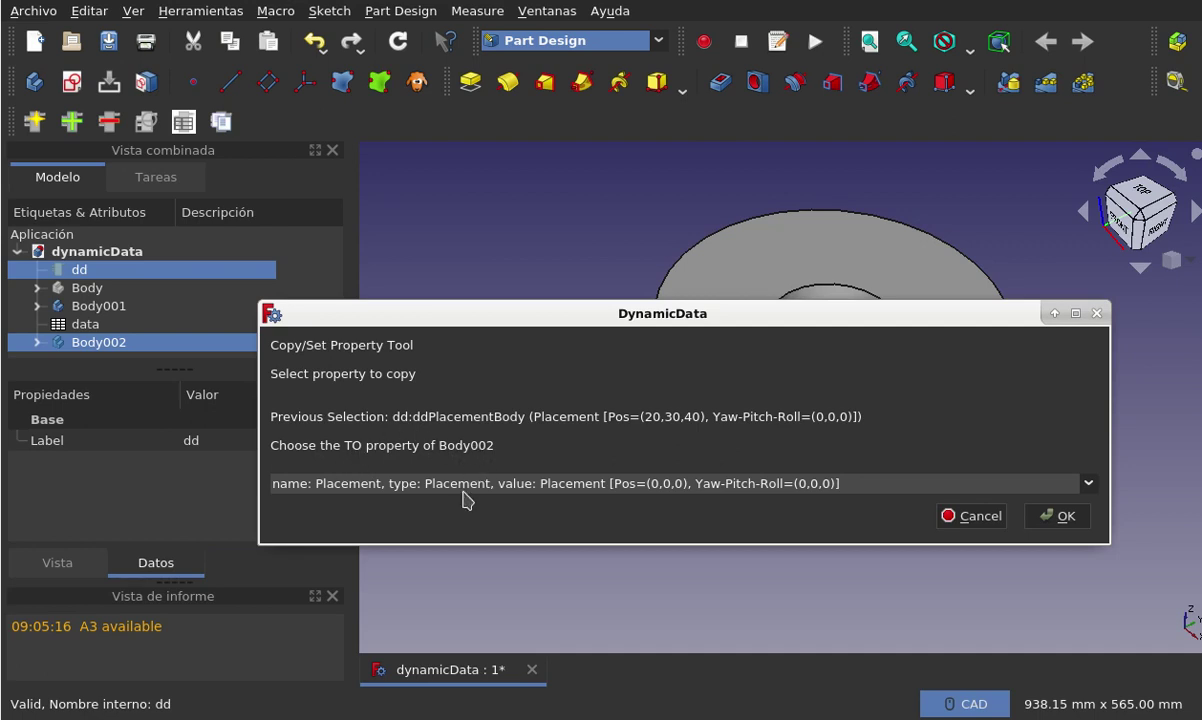
pyautogui.click(1052, 528)
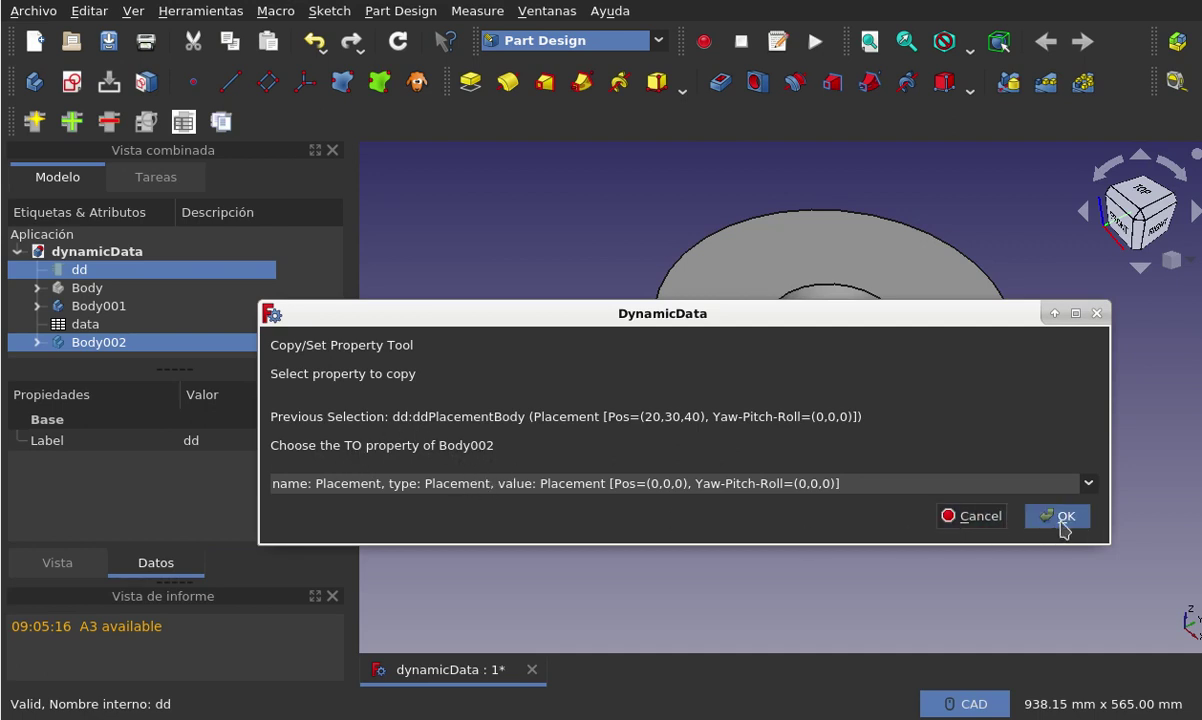
pyautogui.moveTo(336, 383); pyautogui.dragTo(576, 462)
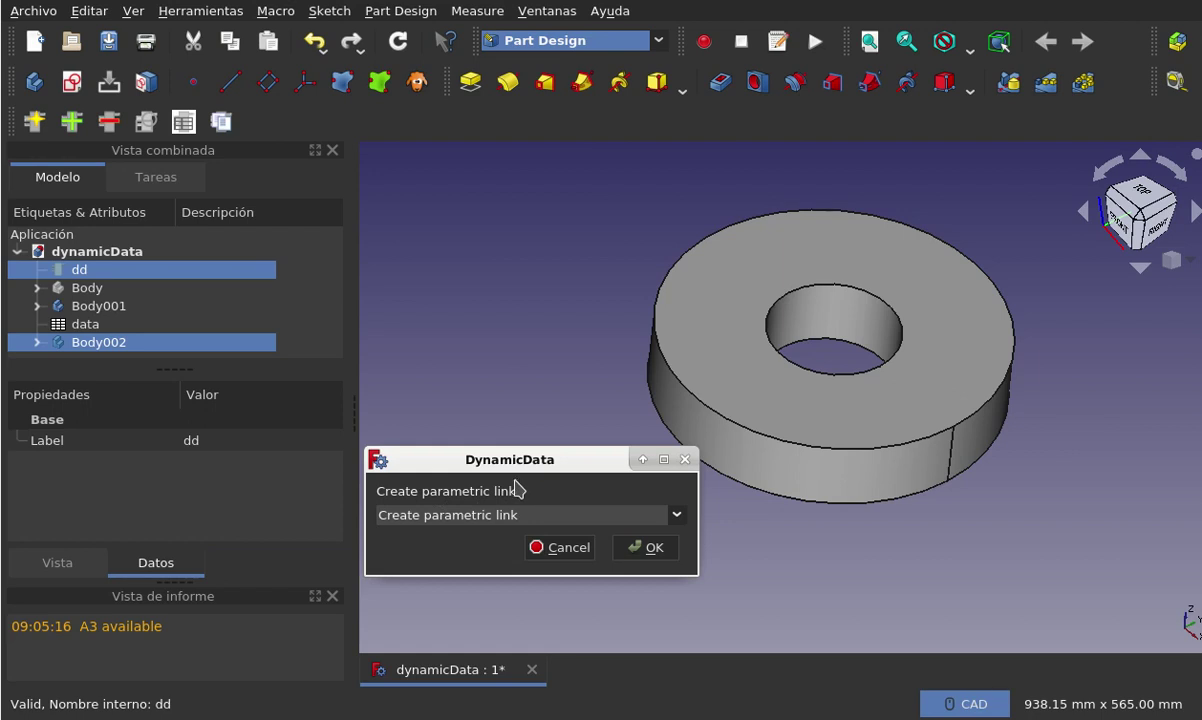
# Apply the value as a 'Make simple non-parametric copy by value' option.
pyautogui.click(677, 516)
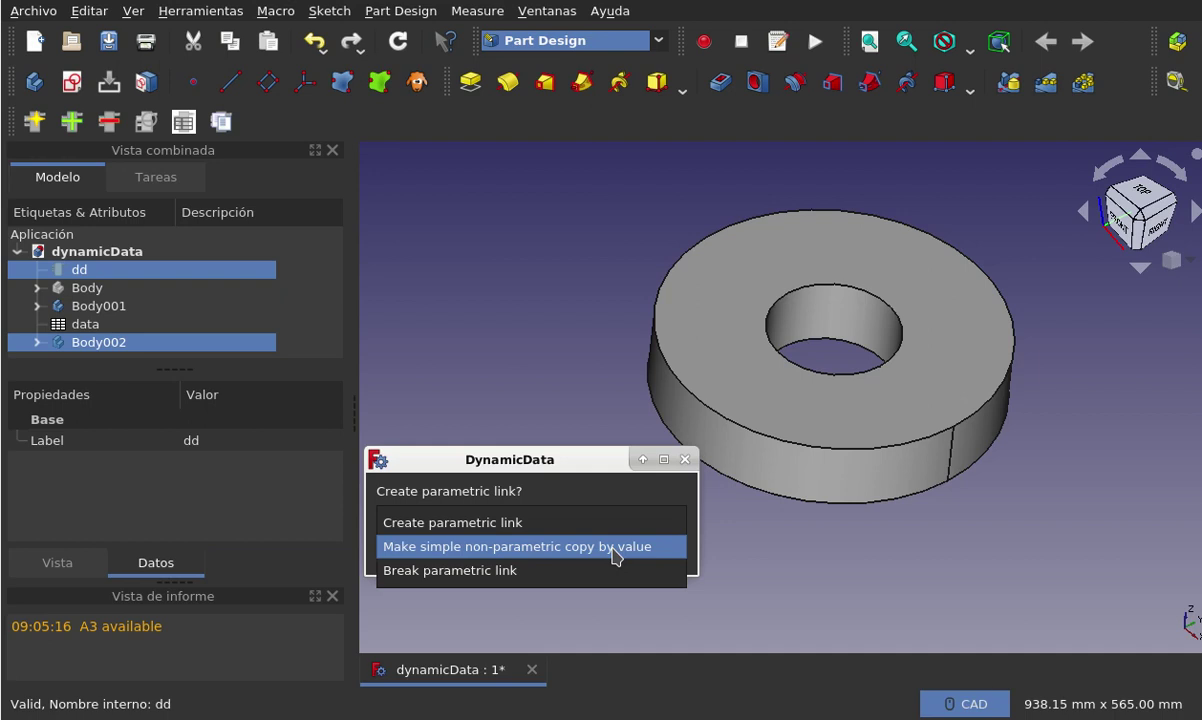
pyautogui.click(613, 549)
pyautogui.click(648, 556)
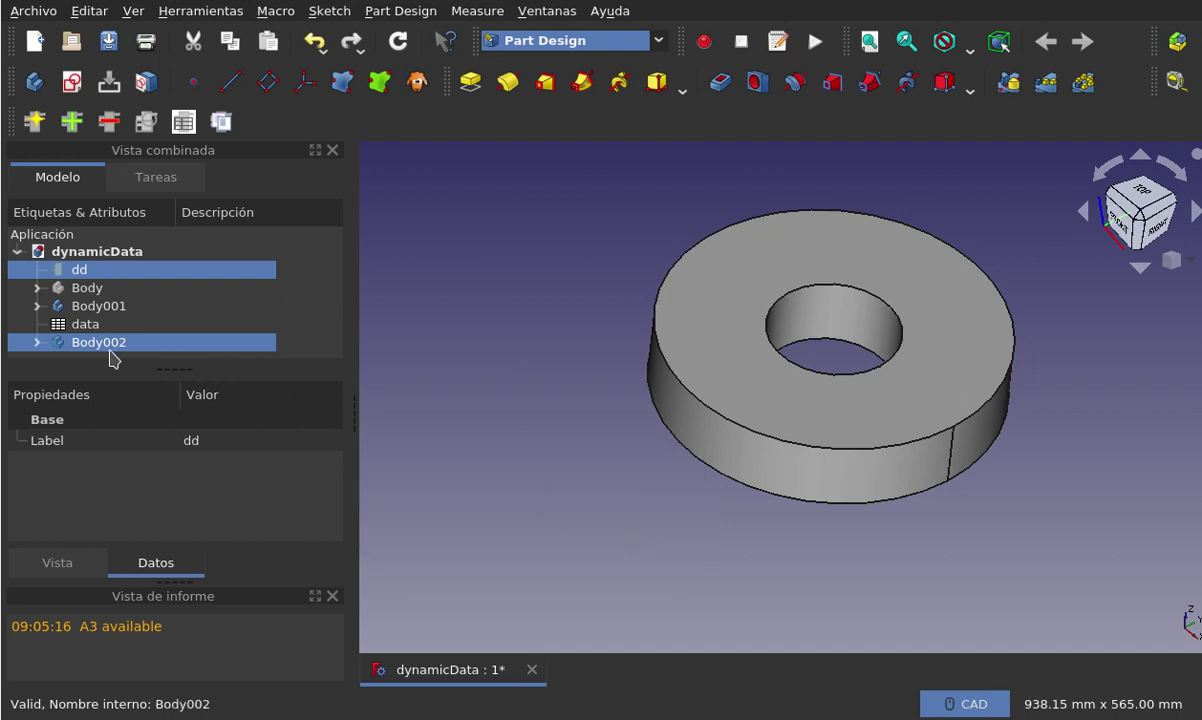
# Inspect Body002's Placement, showing position 20, 30, 40 mm and a 0° angle.
pyautogui.click(500, 328)
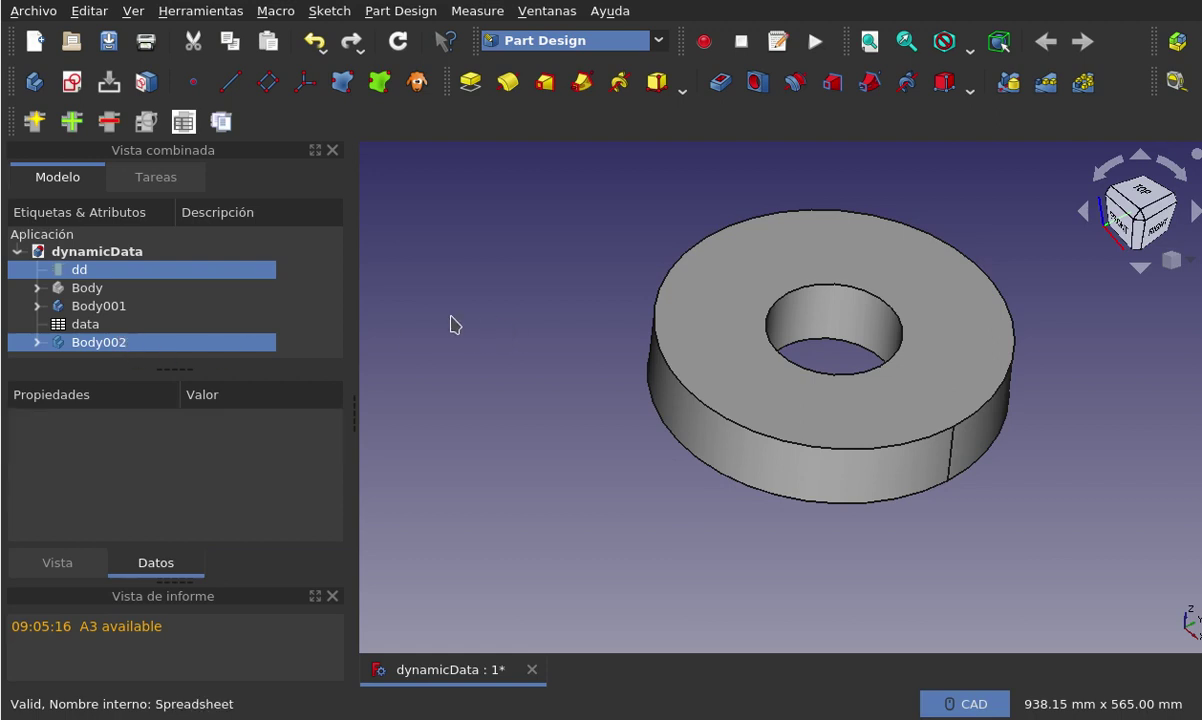
pyautogui.click(103, 276)
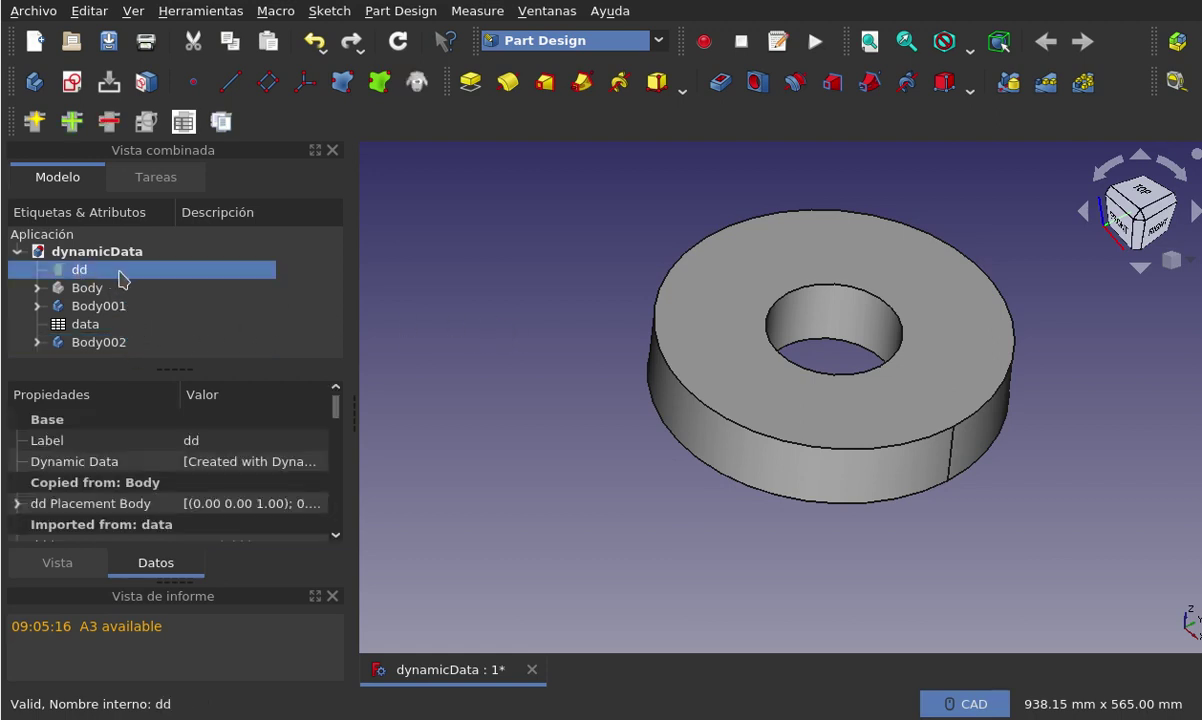
pyautogui.click(122, 343)
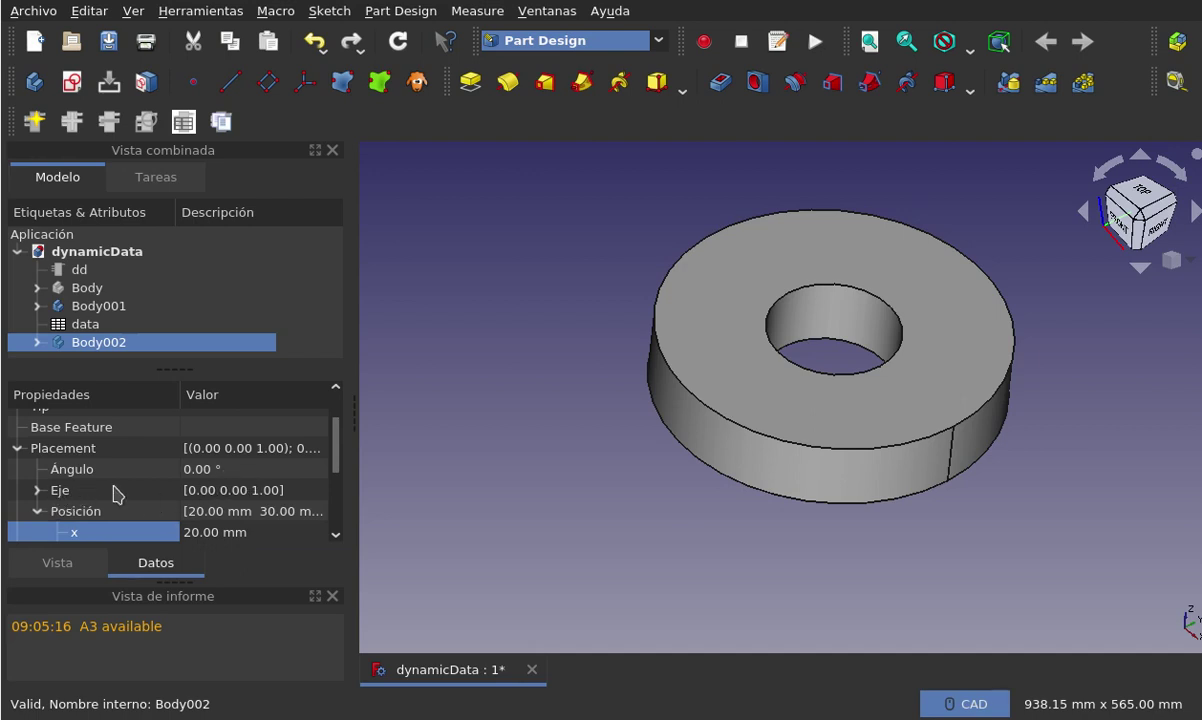
pyautogui.click(230, 469)
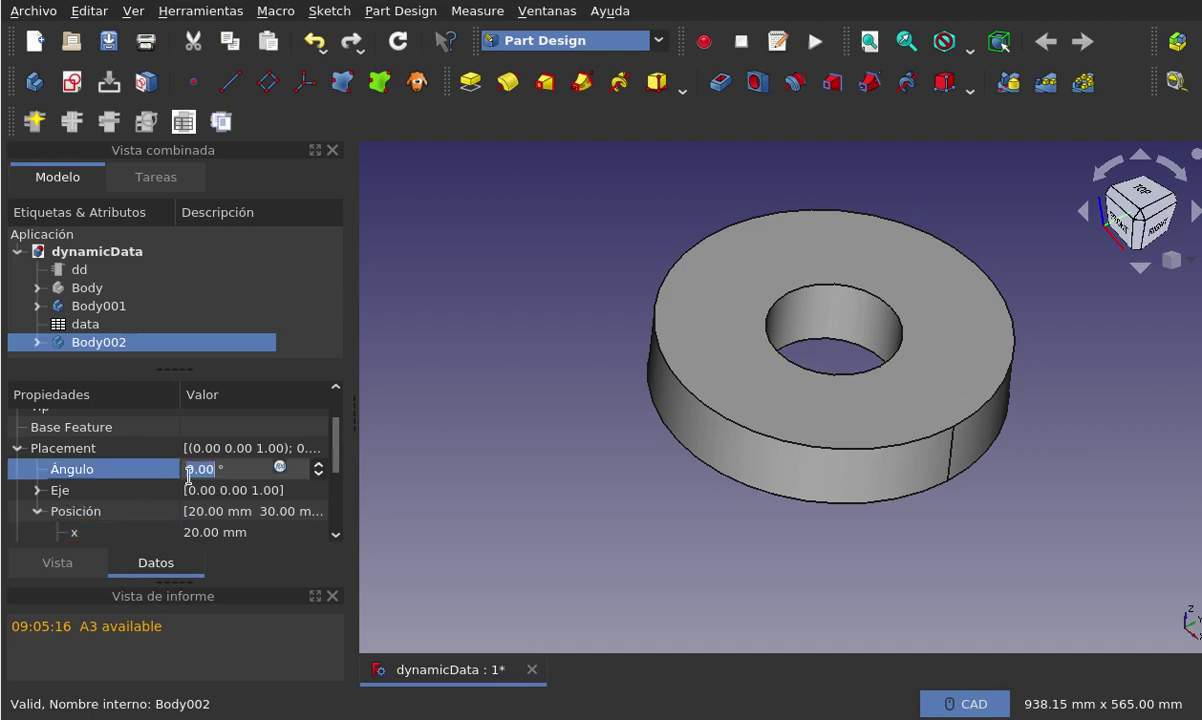
pyautogui.click(38, 490)
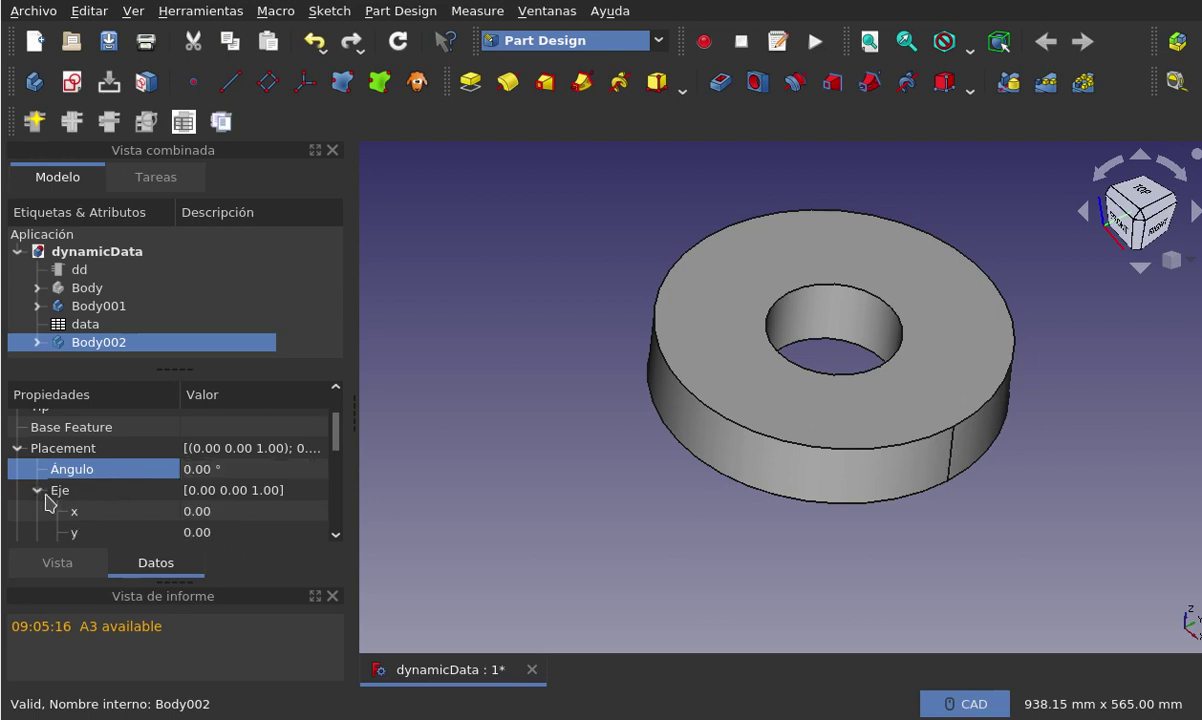
pyautogui.click(40, 493)
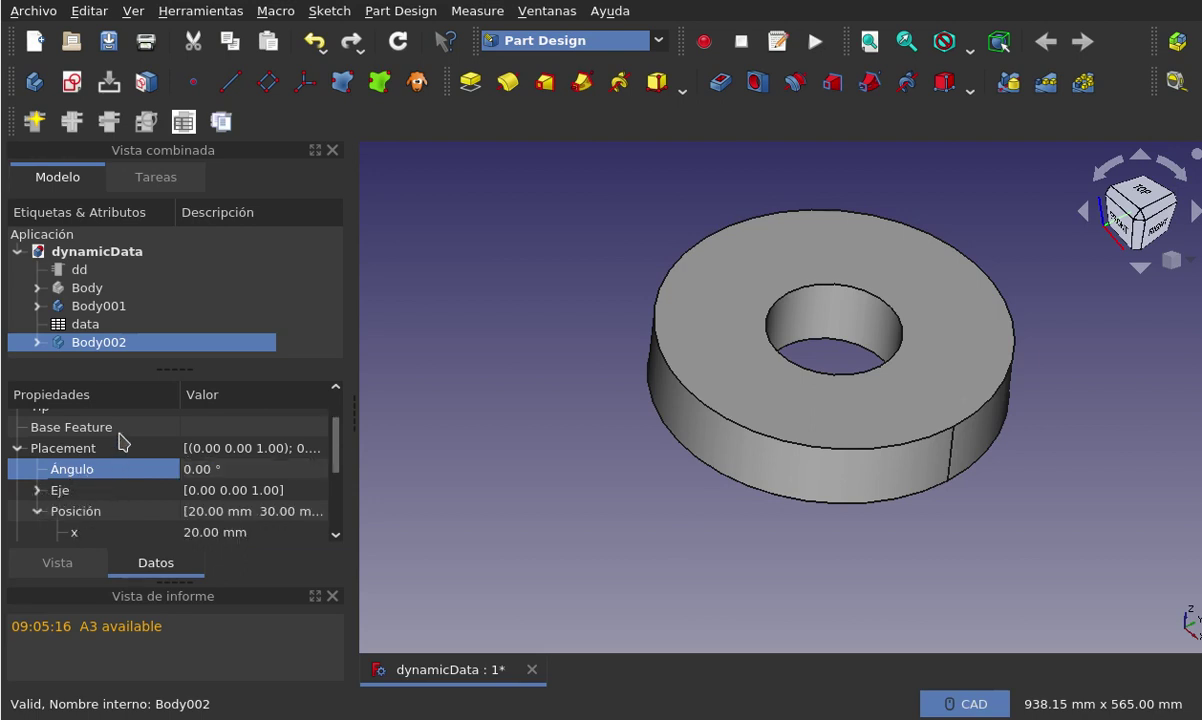
pyautogui.scroll(-1, 120, 441)
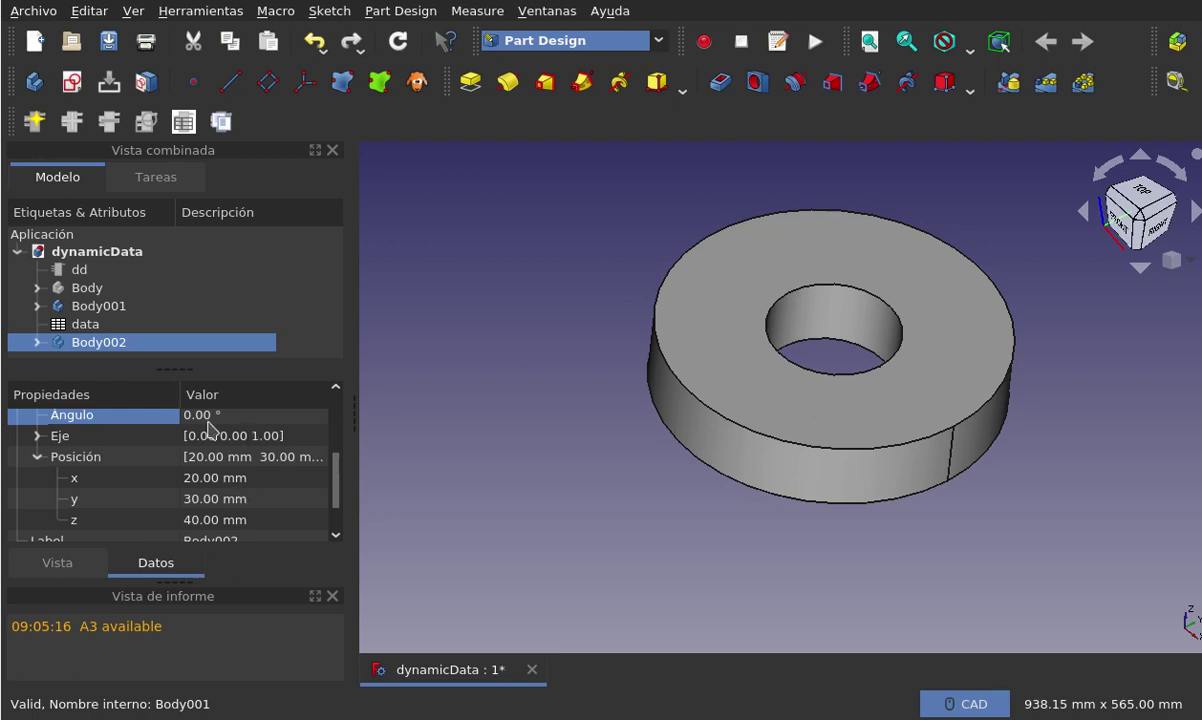
# Collapse Body002's placement and compare the selections of Body002, Body001 and Body.
pyautogui.click(38, 456)
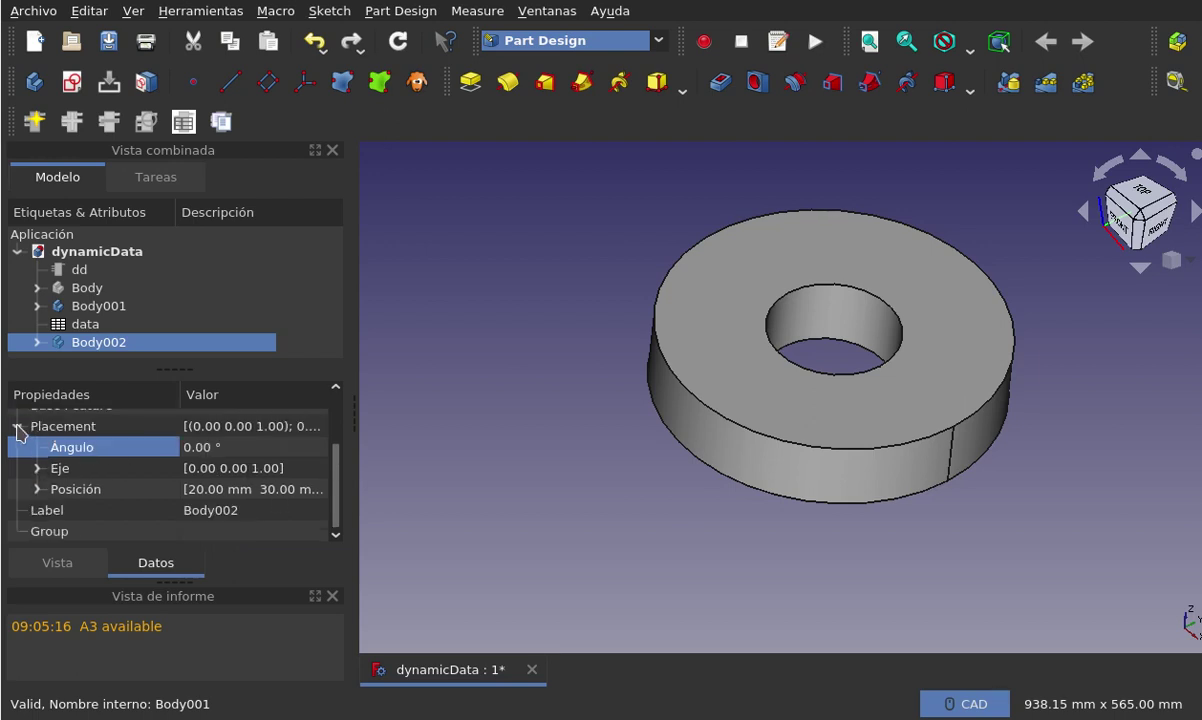
pyautogui.click(18, 421)
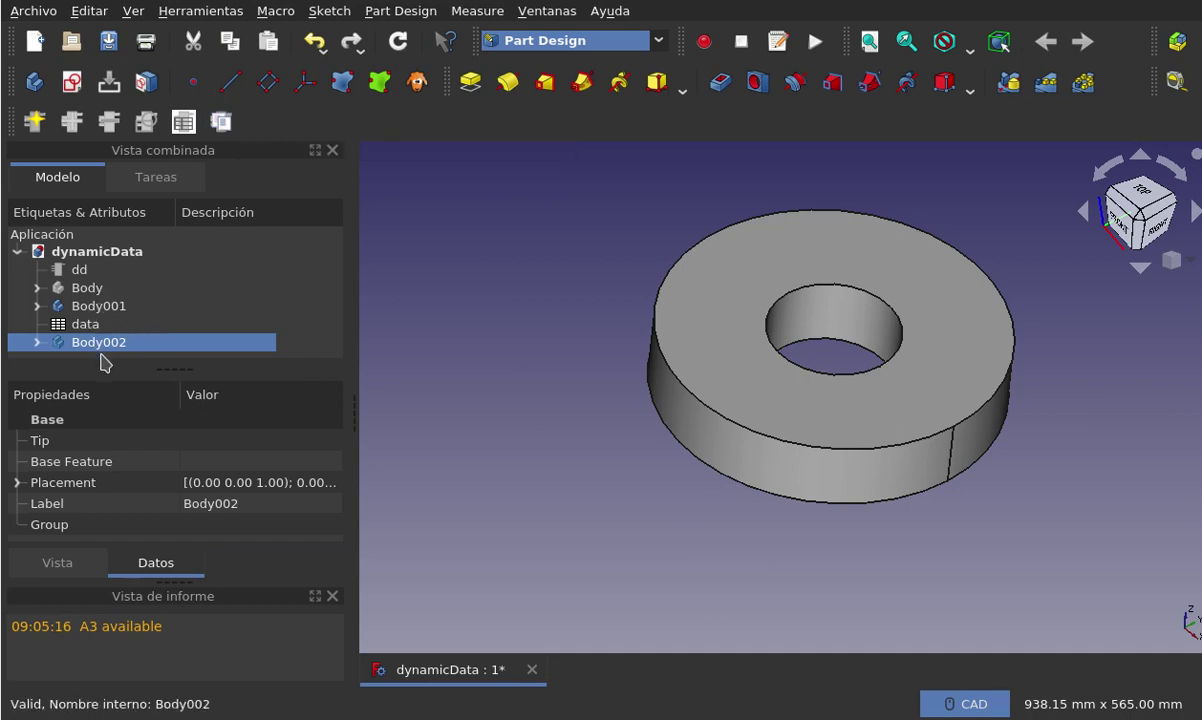
pyautogui.click(218, 357)
pyautogui.click(132, 341)
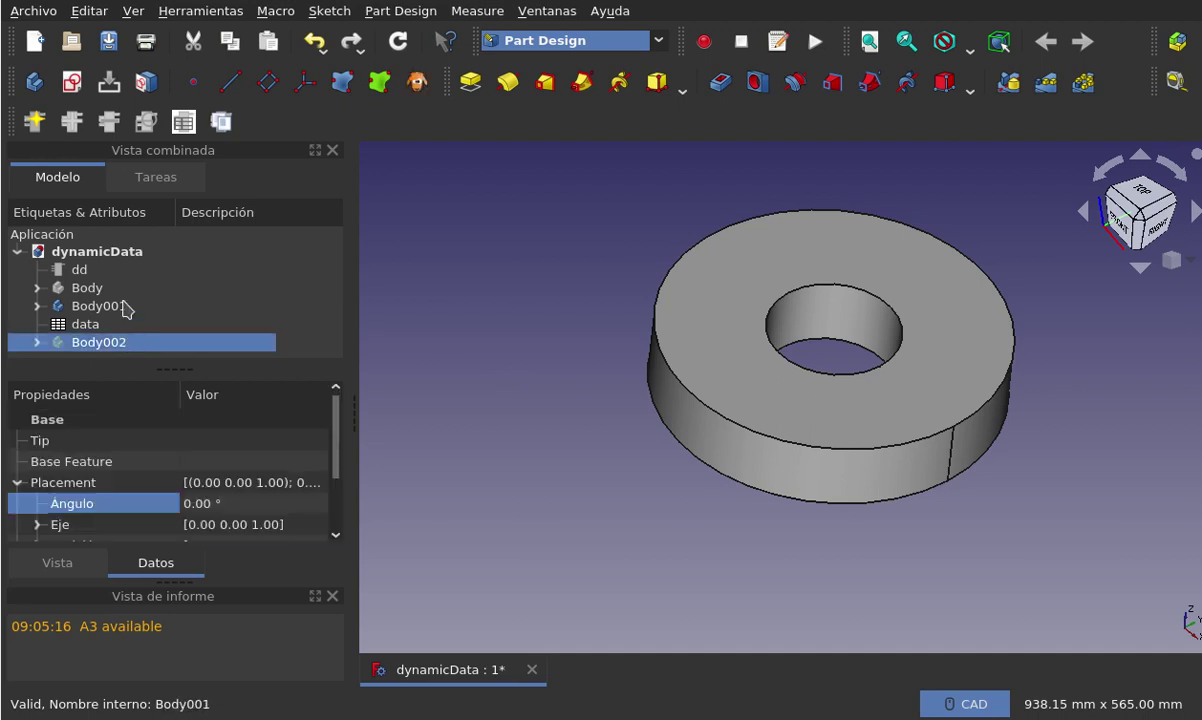
pyautogui.click(125, 307)
pyautogui.click(100, 286)
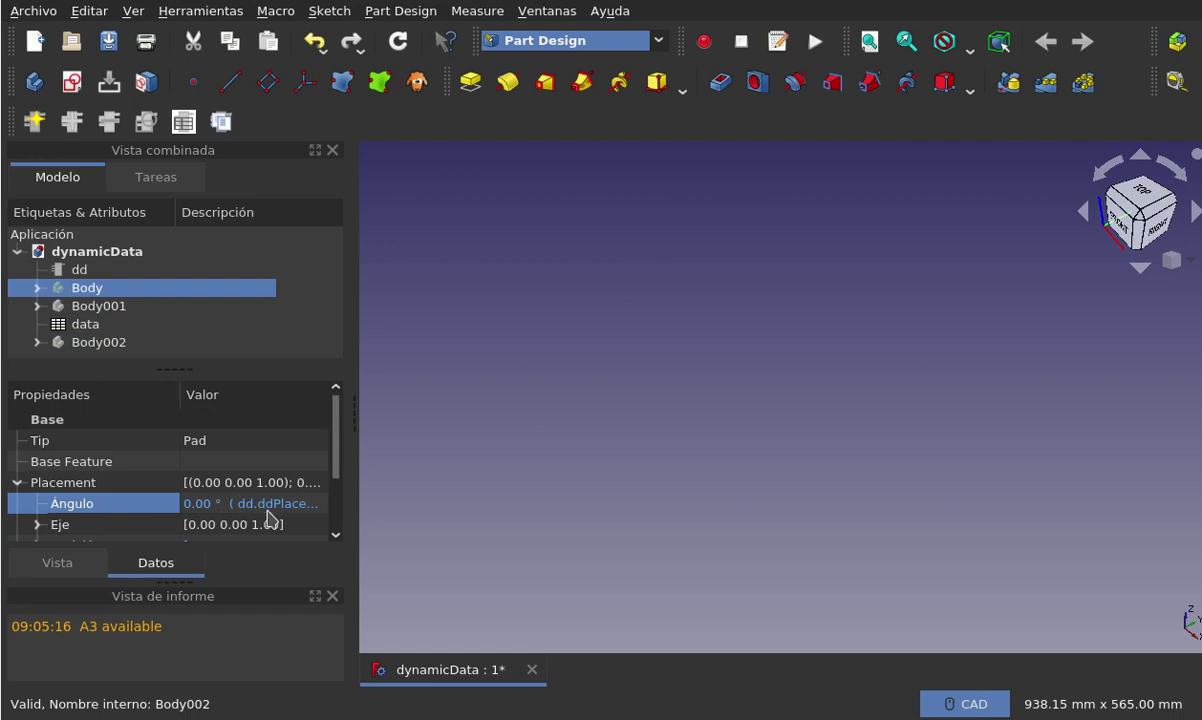
pyautogui.click(108, 305)
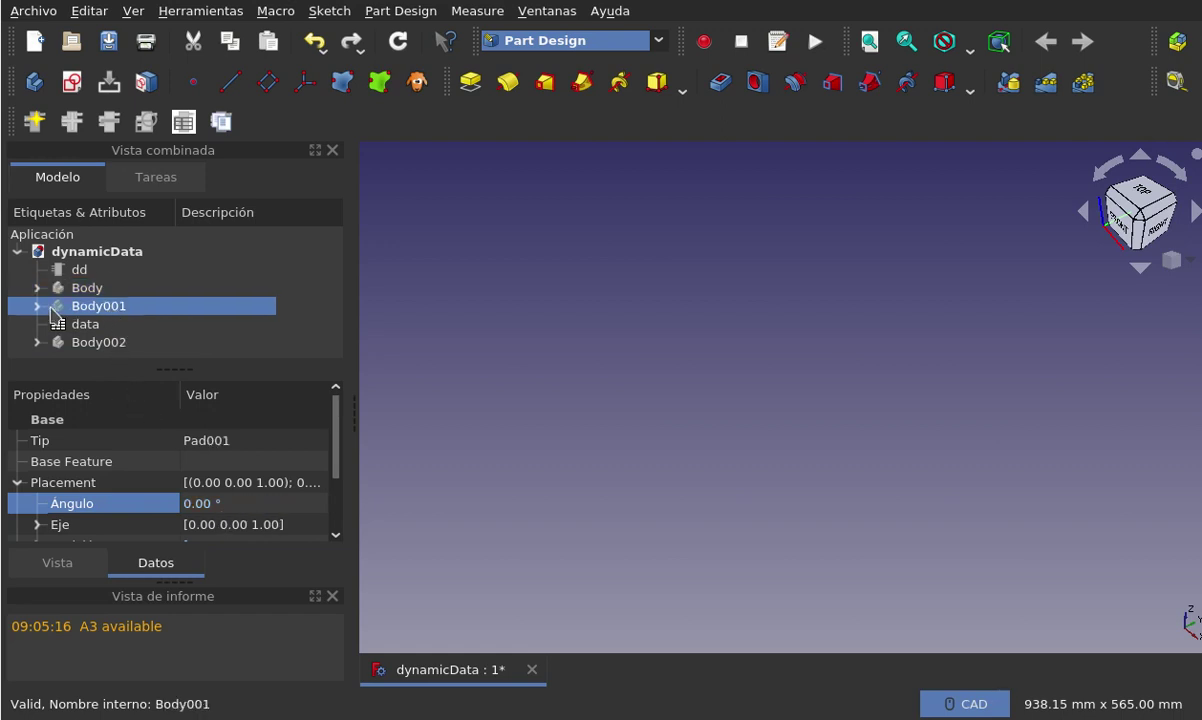
# Inspect Body001's Placement axis and position values in the property editor.
pyautogui.click(38, 307)
pyautogui.scroll(-1, 133, 330)
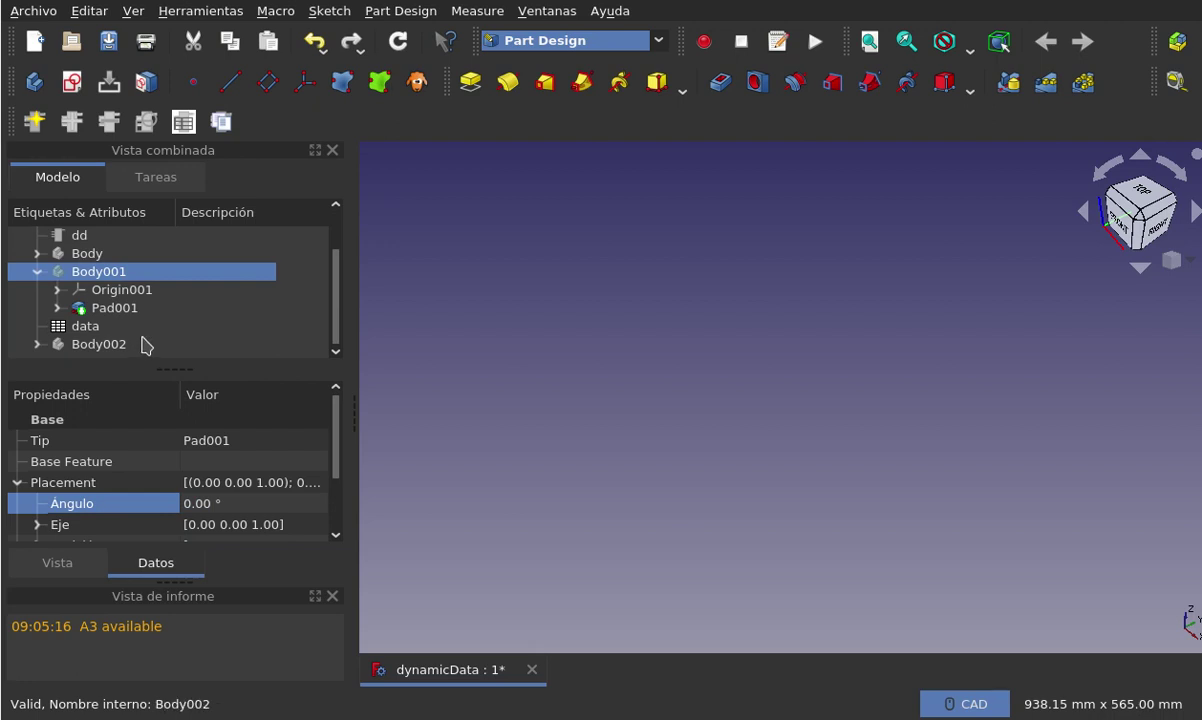
pyautogui.scroll(-1, 105, 440)
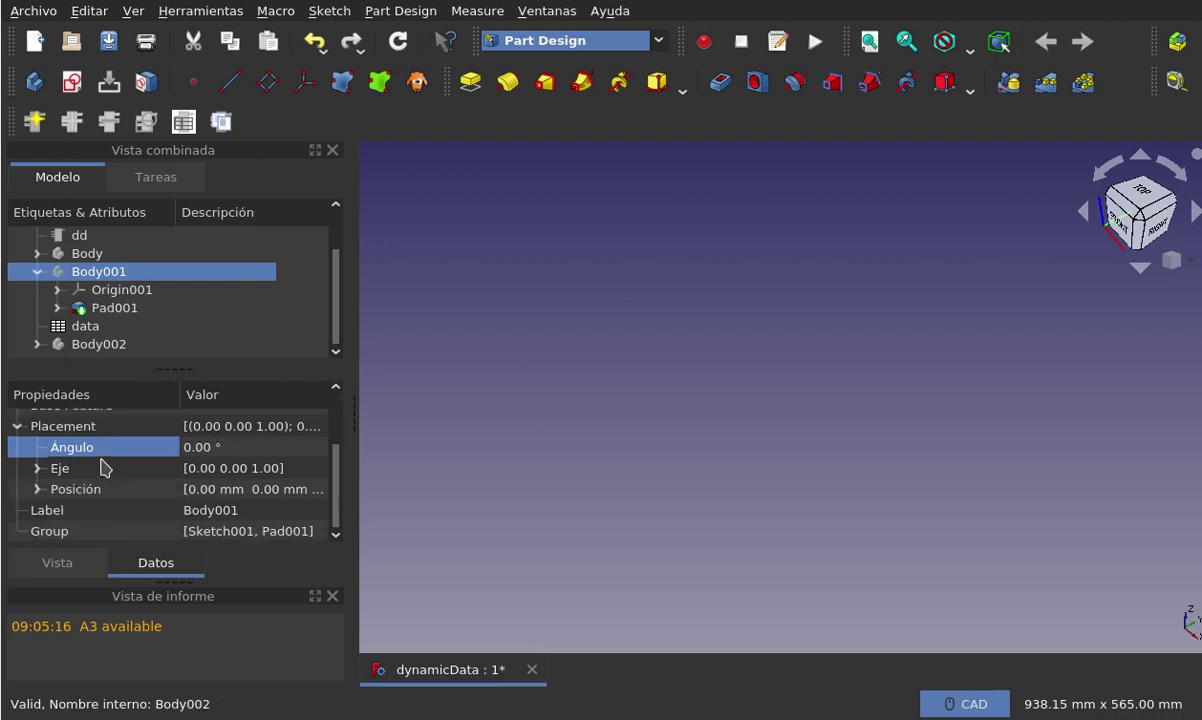
pyautogui.click(37, 468)
pyautogui.click(37, 468)
pyautogui.click(37, 489)
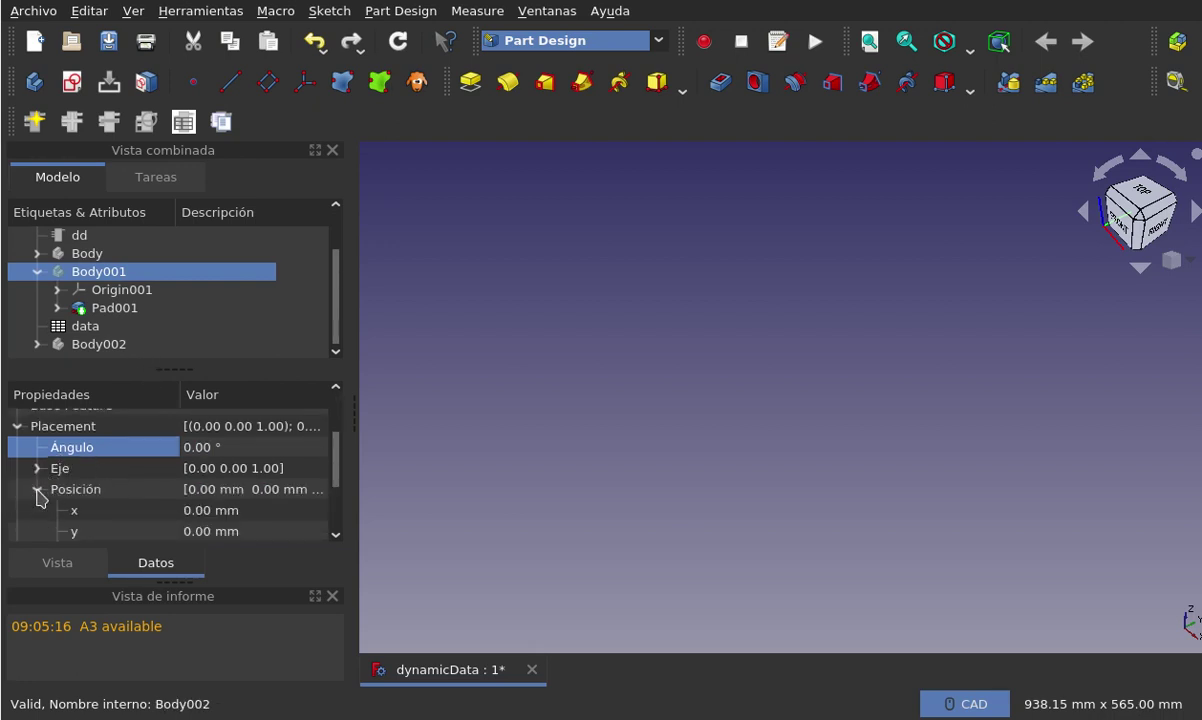
pyautogui.click(37, 489)
pyautogui.click(17, 426)
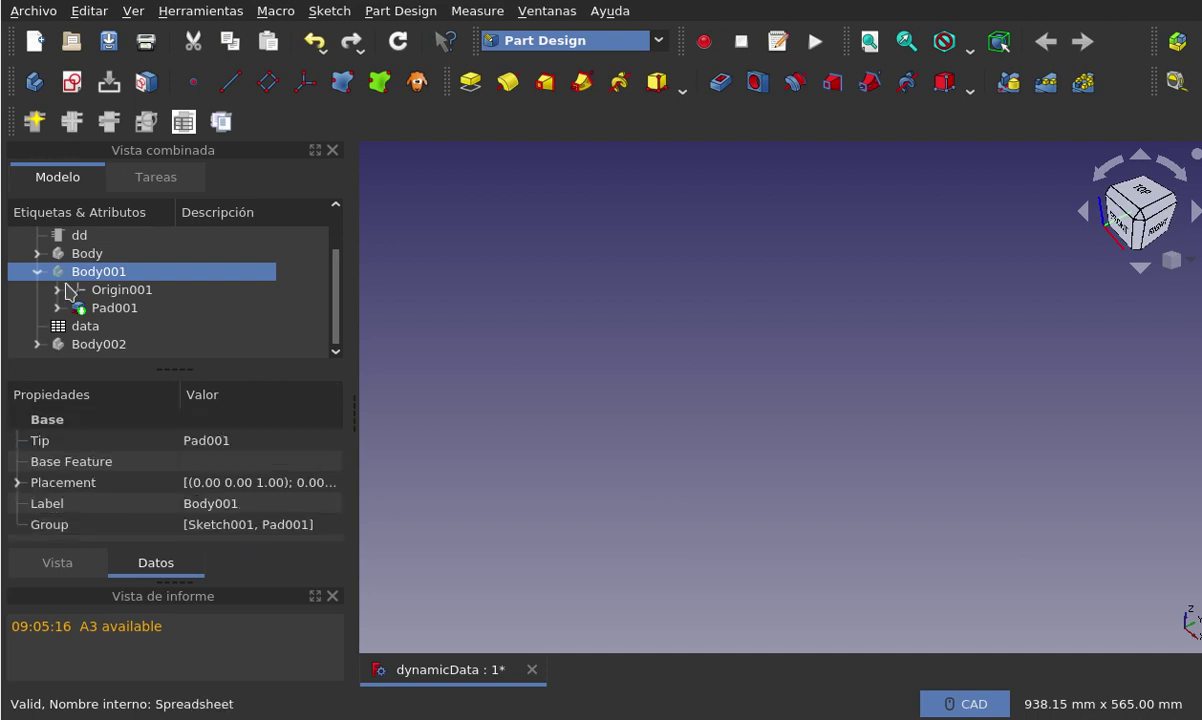
# Select Body and make it visible in the 3D view with Space.
pyautogui.click(88, 256)
pyautogui.click(37, 271)
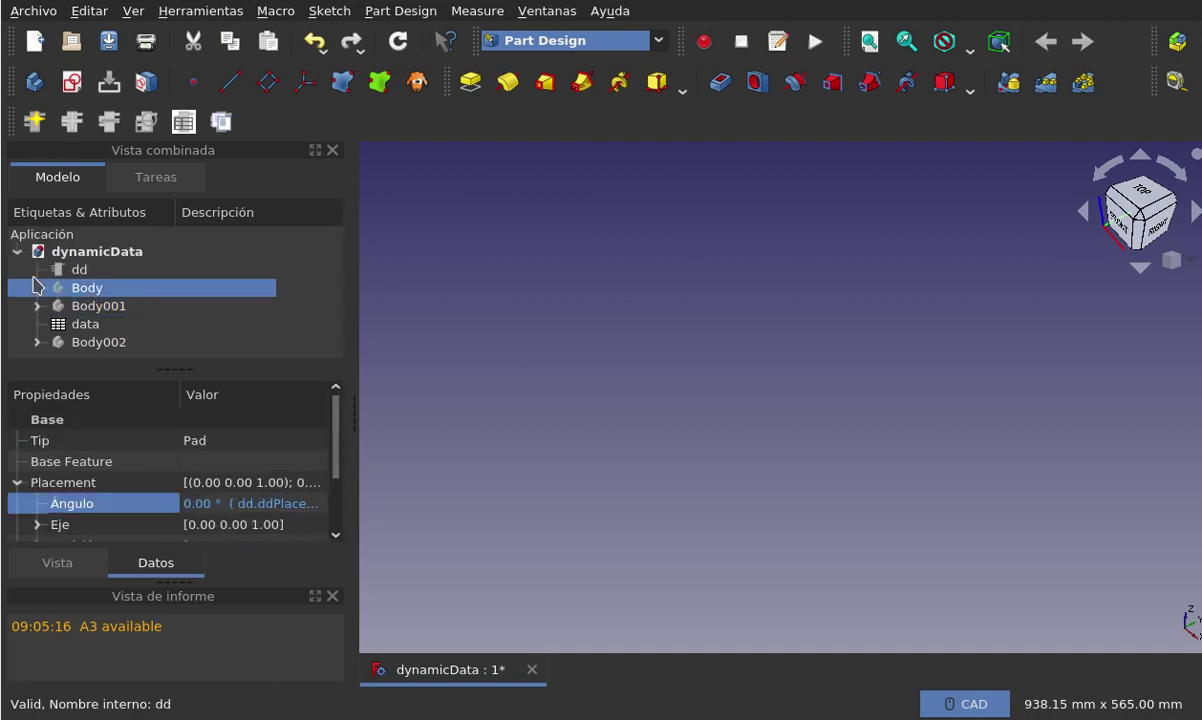
pyautogui.press('space')
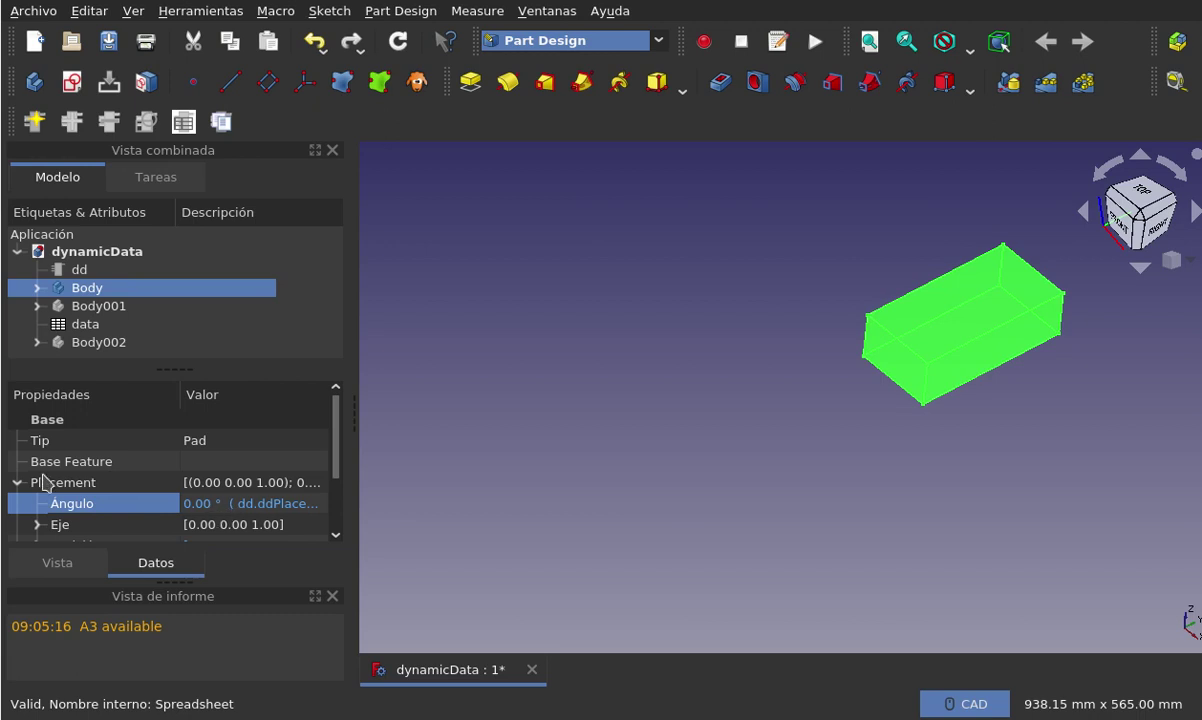
pyautogui.scroll(-1, 188, 458)
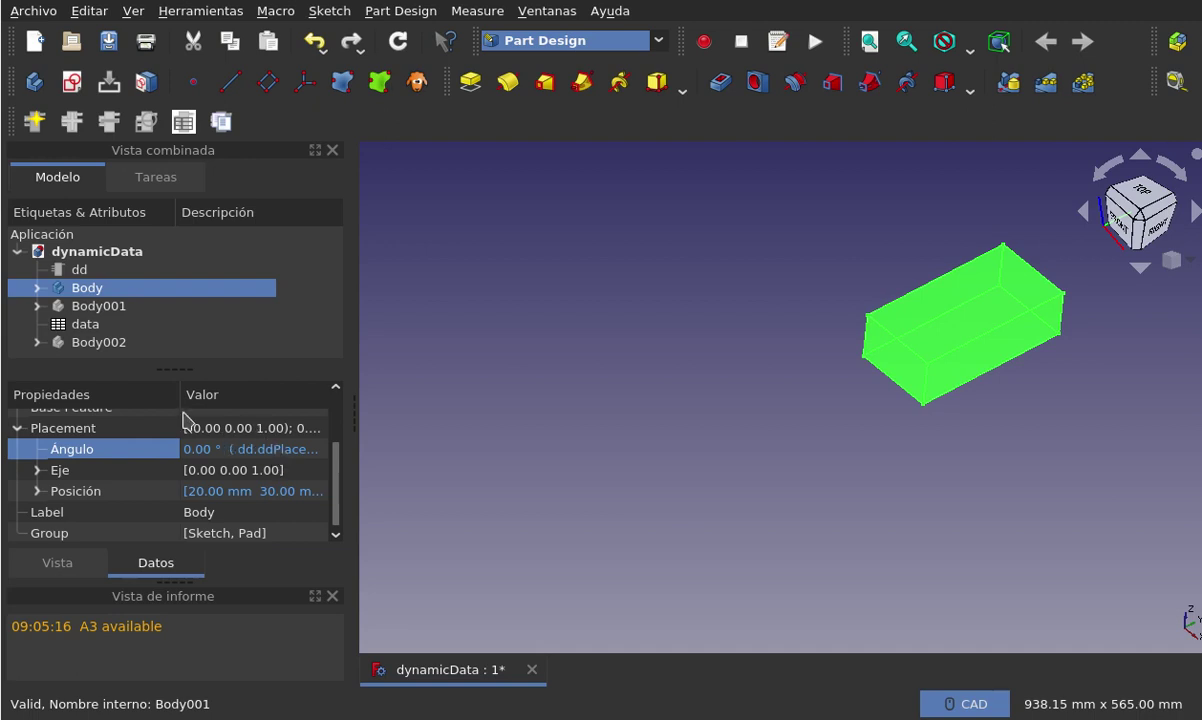
pyautogui.click(531, 352)
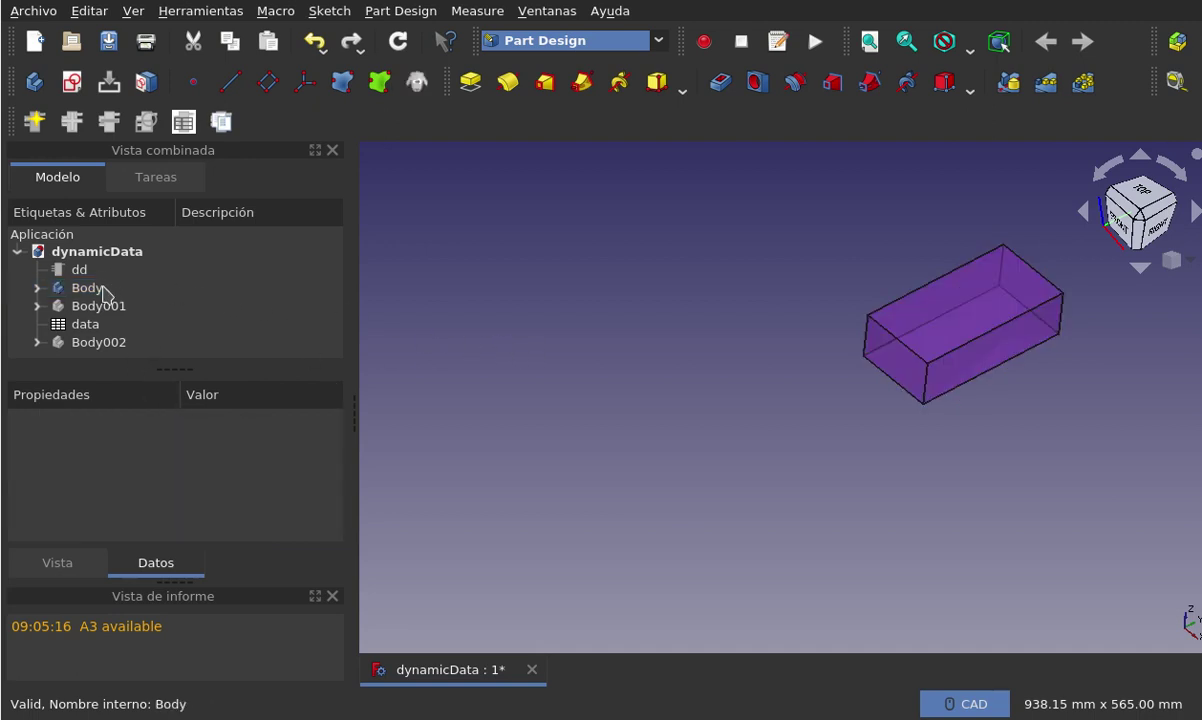
pyautogui.click(100, 288)
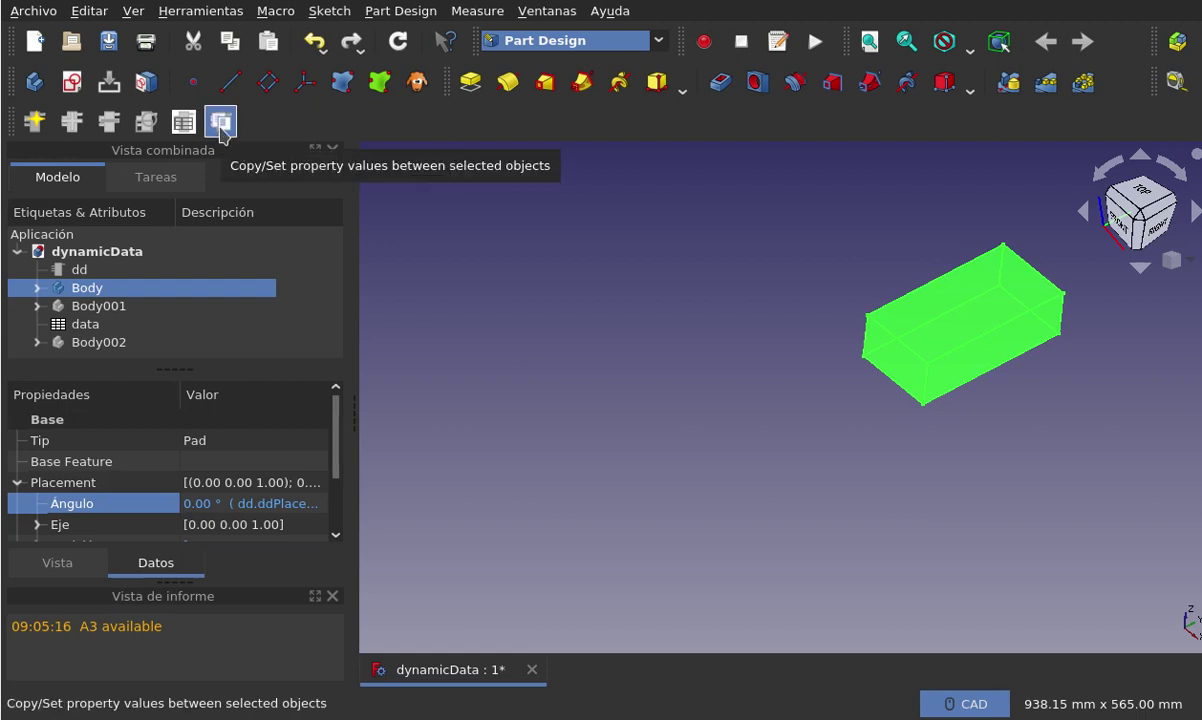
# Use Copy/Set's 'Break existing parametric link' mode on Body's Placement property.
pyautogui.click(220, 124)
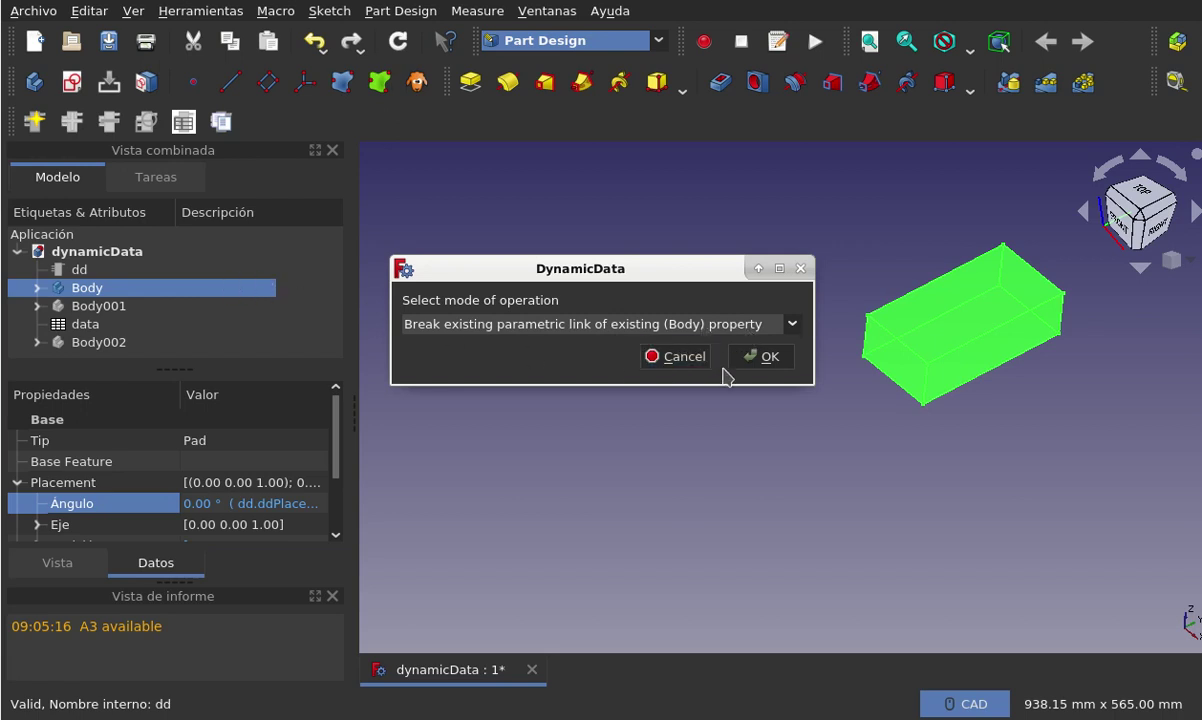
pyautogui.click(745, 357)
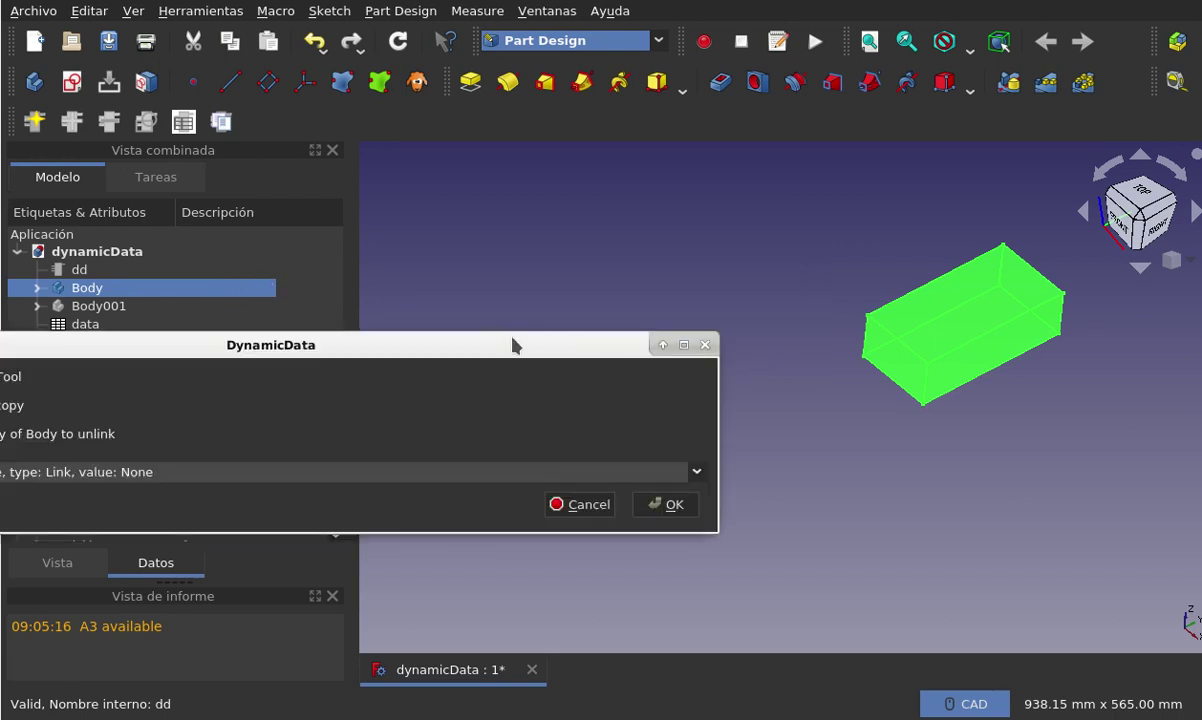
pyautogui.moveTo(512, 345); pyautogui.dragTo(814, 324)
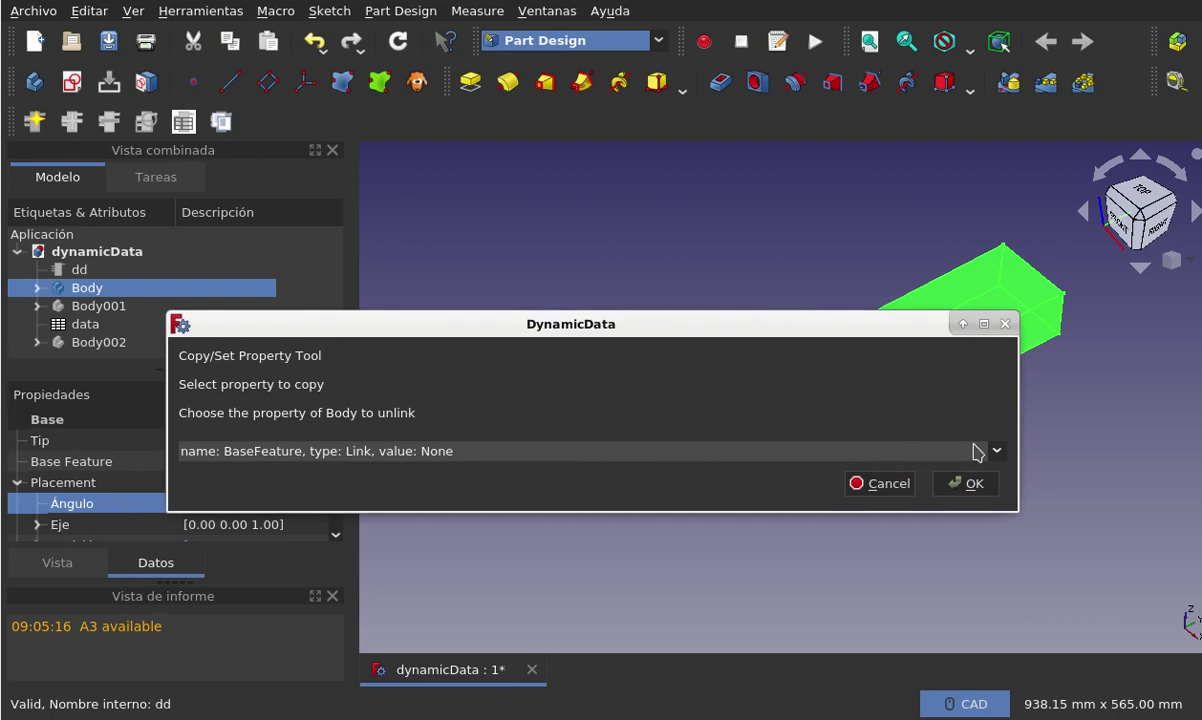
pyautogui.click(988, 451)
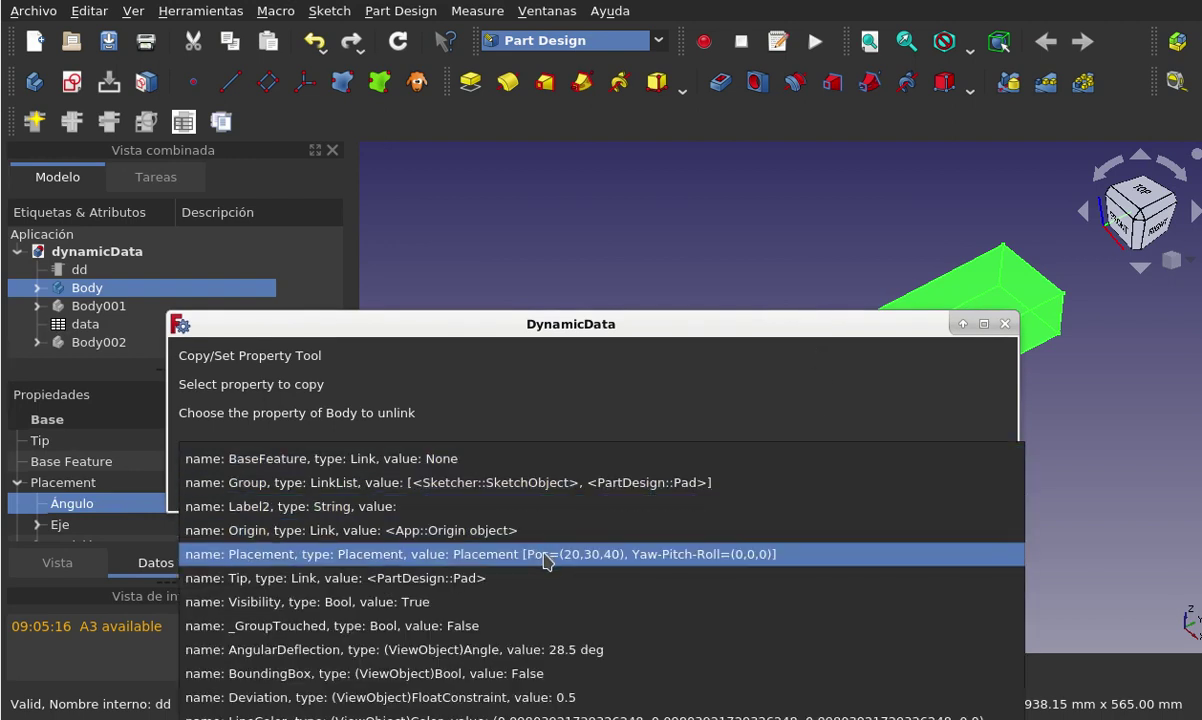
pyautogui.click(397, 560)
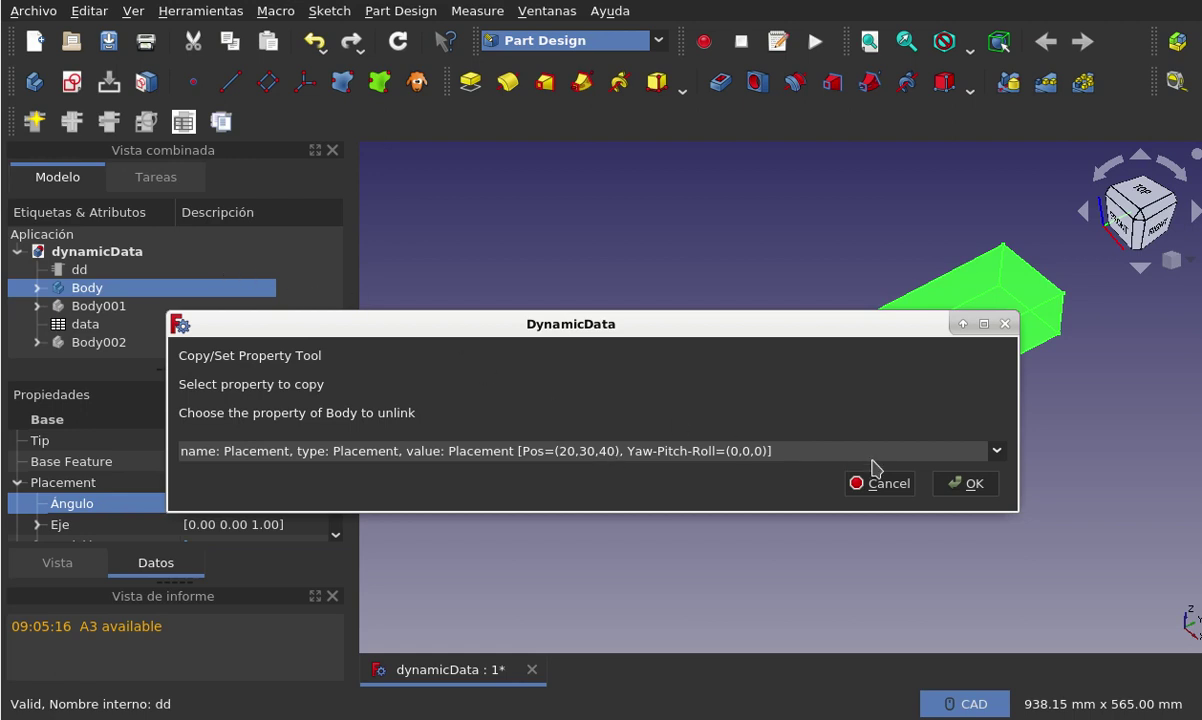
pyautogui.click(958, 487)
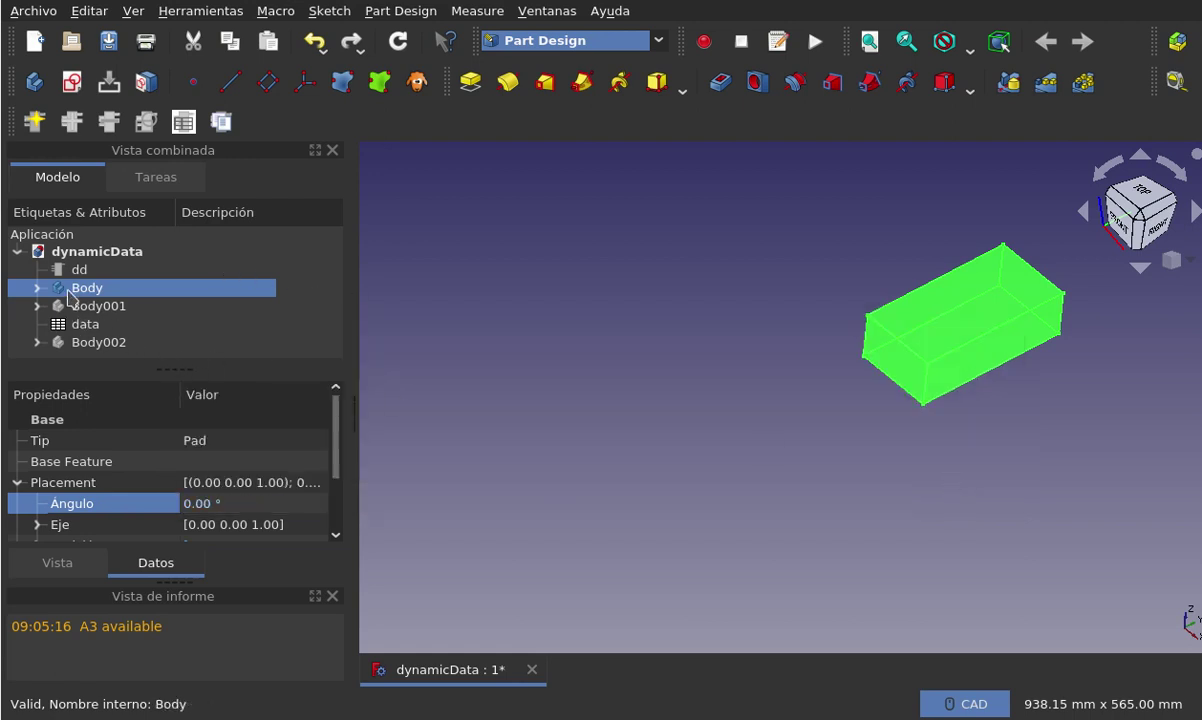
pyautogui.scroll(-1, 278, 440)
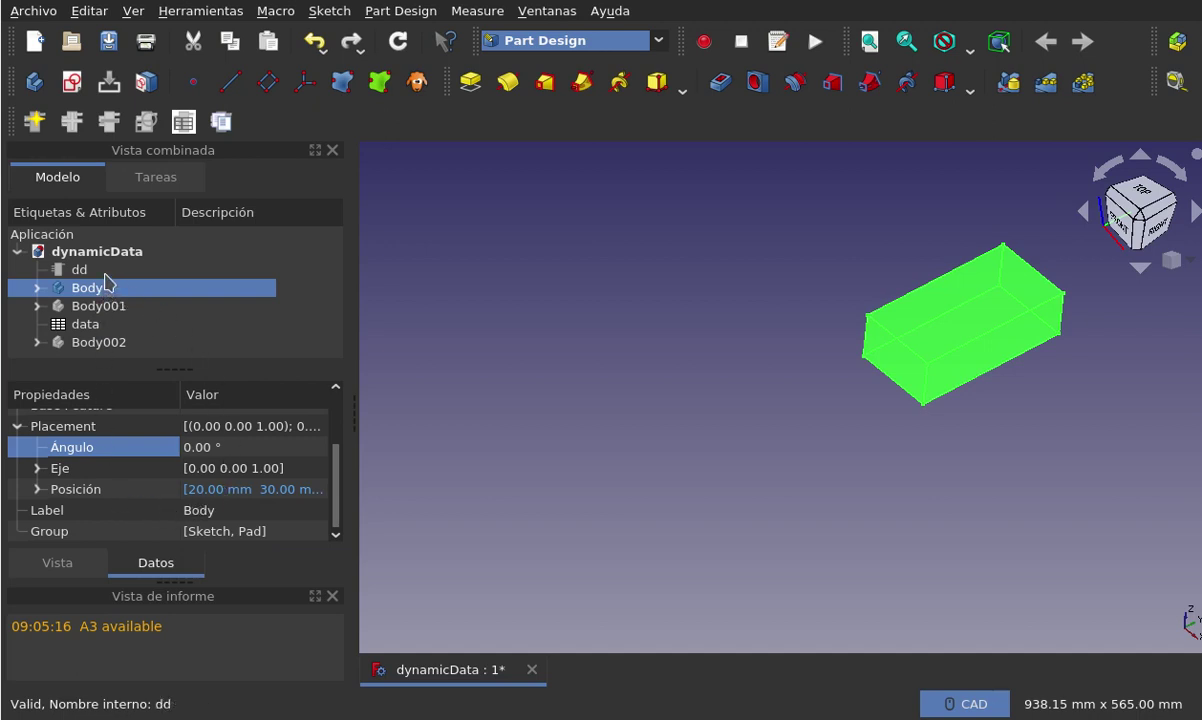
# Check that Body's Placement position reads 20, 30, 40 mm, then deselect everything.
pyautogui.click(100, 269)
pyautogui.click(101, 290)
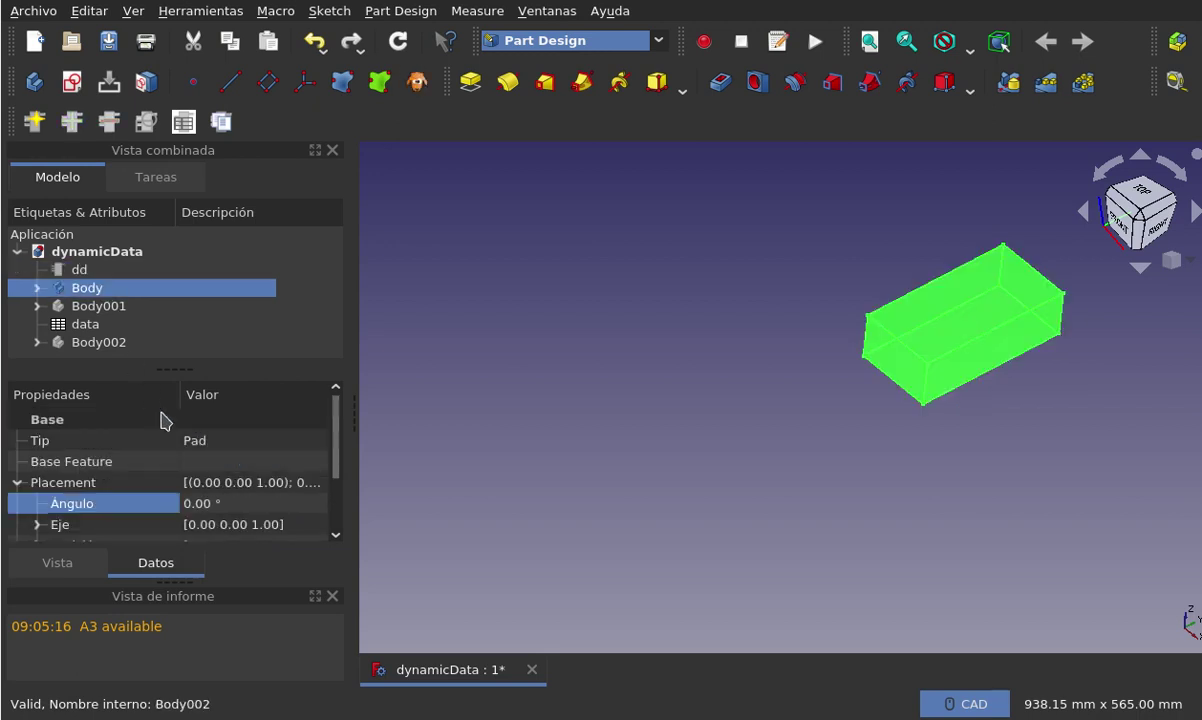
pyautogui.scroll(-1, 168, 478)
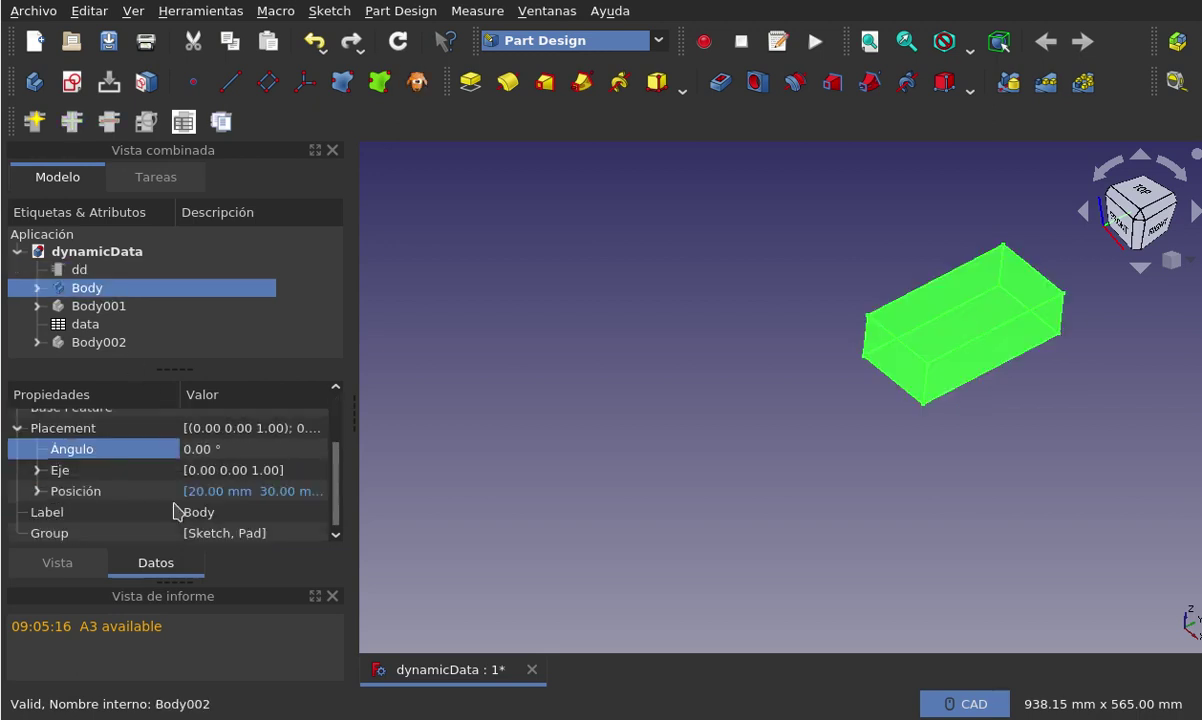
pyautogui.click(37, 490)
pyautogui.scroll(-1, 238, 512)
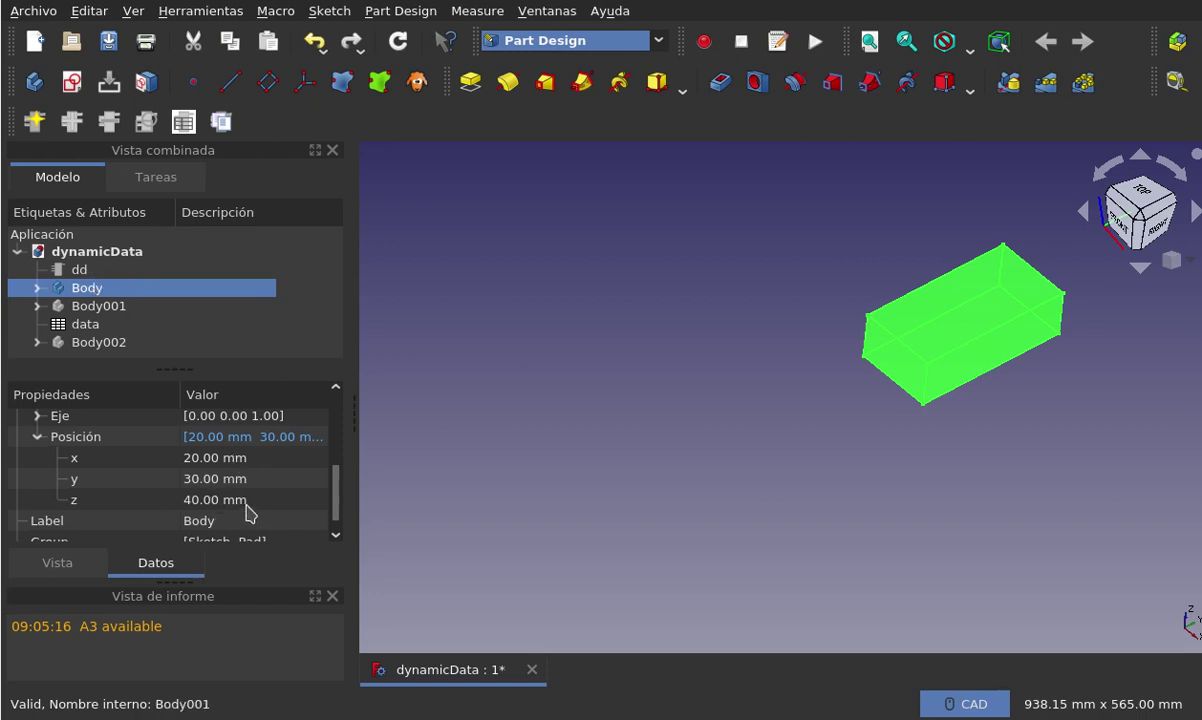
pyautogui.scroll(1, 246, 512)
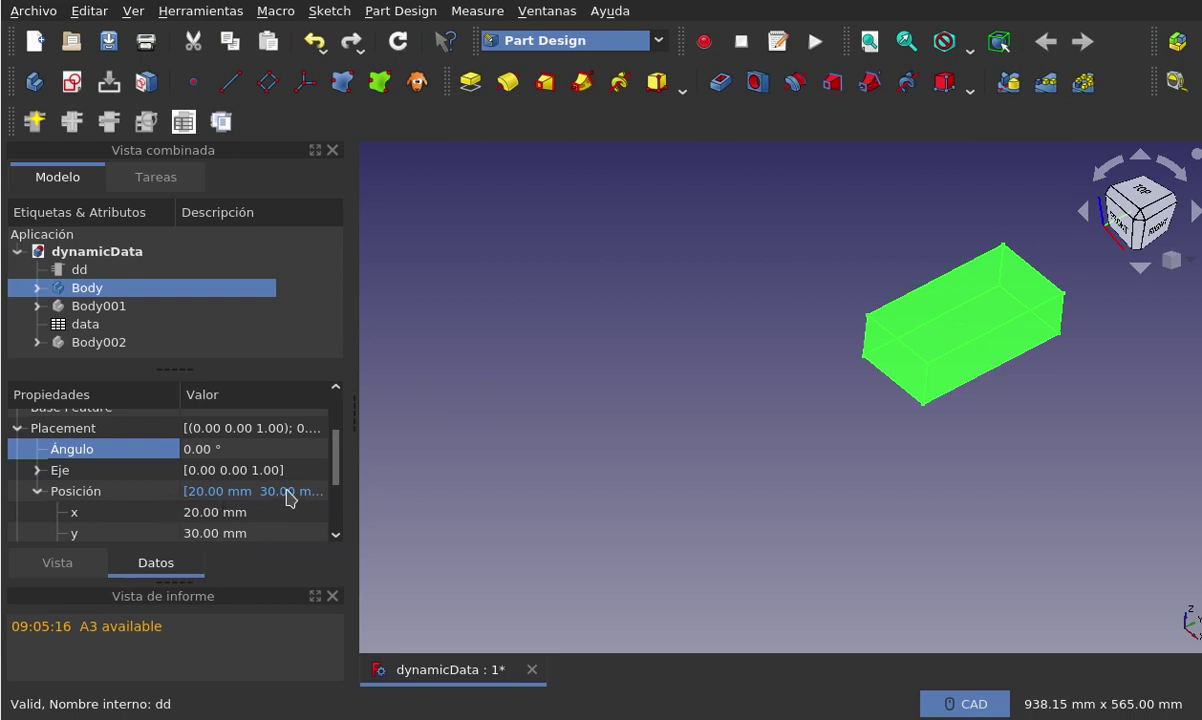
pyautogui.moveTo(337, 468); pyautogui.dragTo(337, 533)
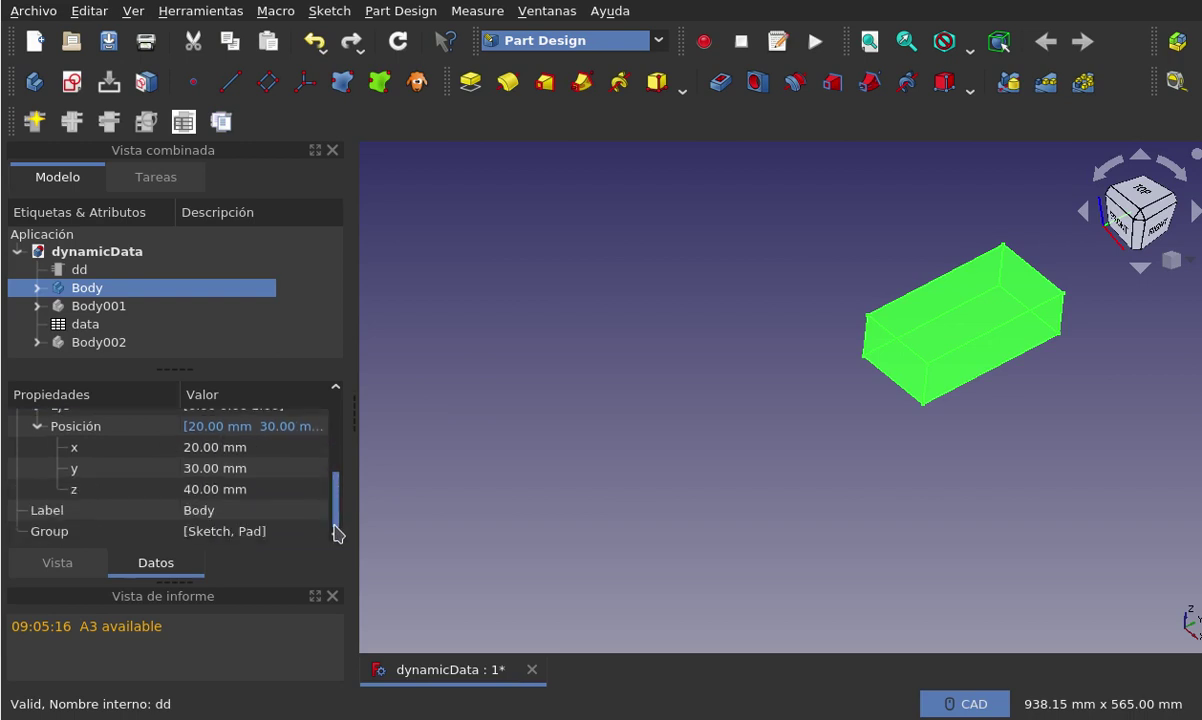
pyautogui.click(548, 402)
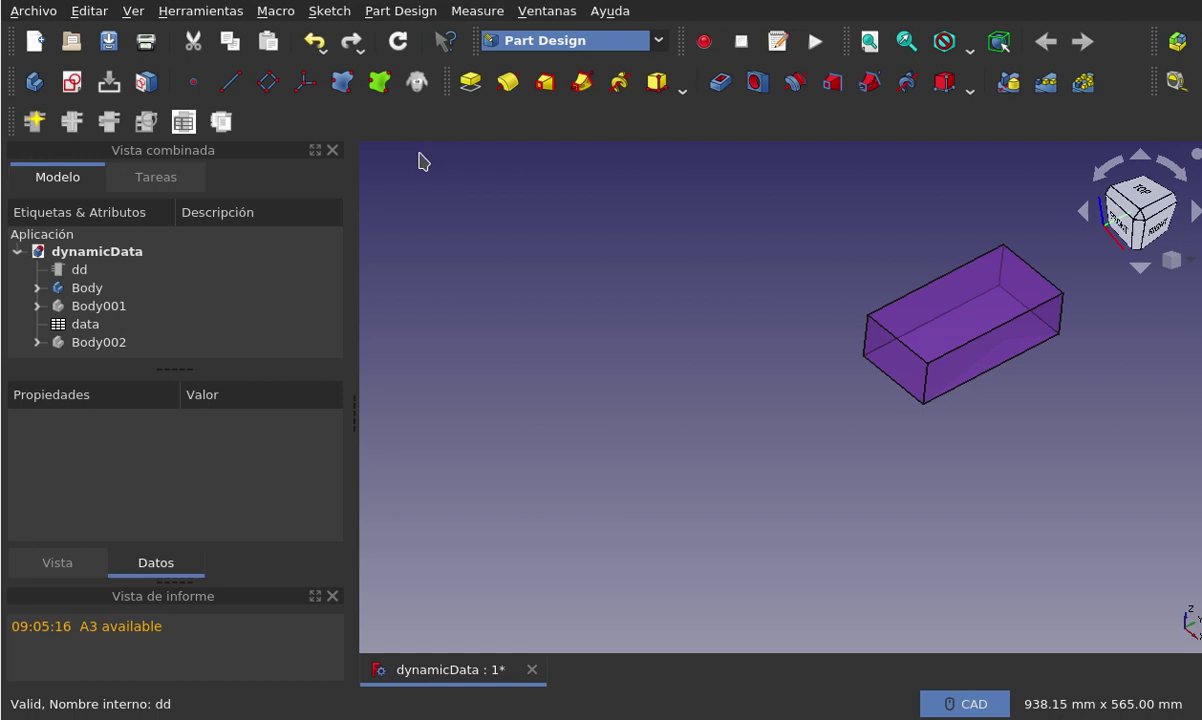
# Select DynamicData from the workbench dropdown, replacing Part Design.
pyautogui.click(658, 45)
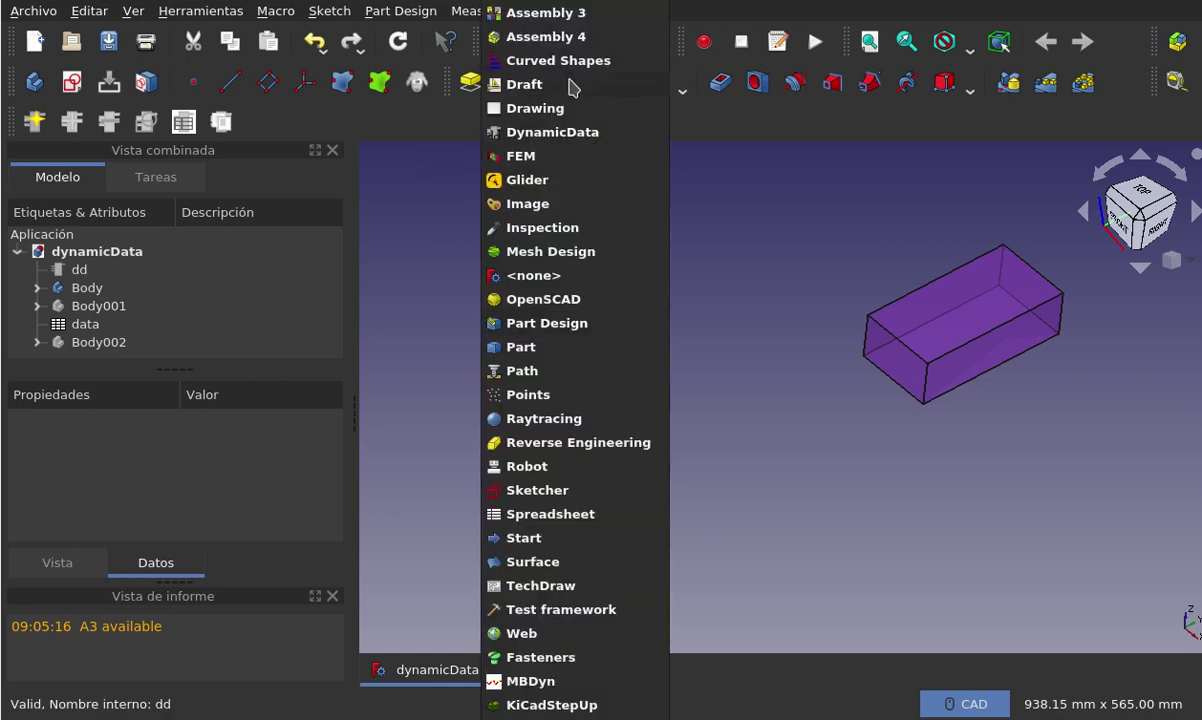
pyautogui.click(585, 132)
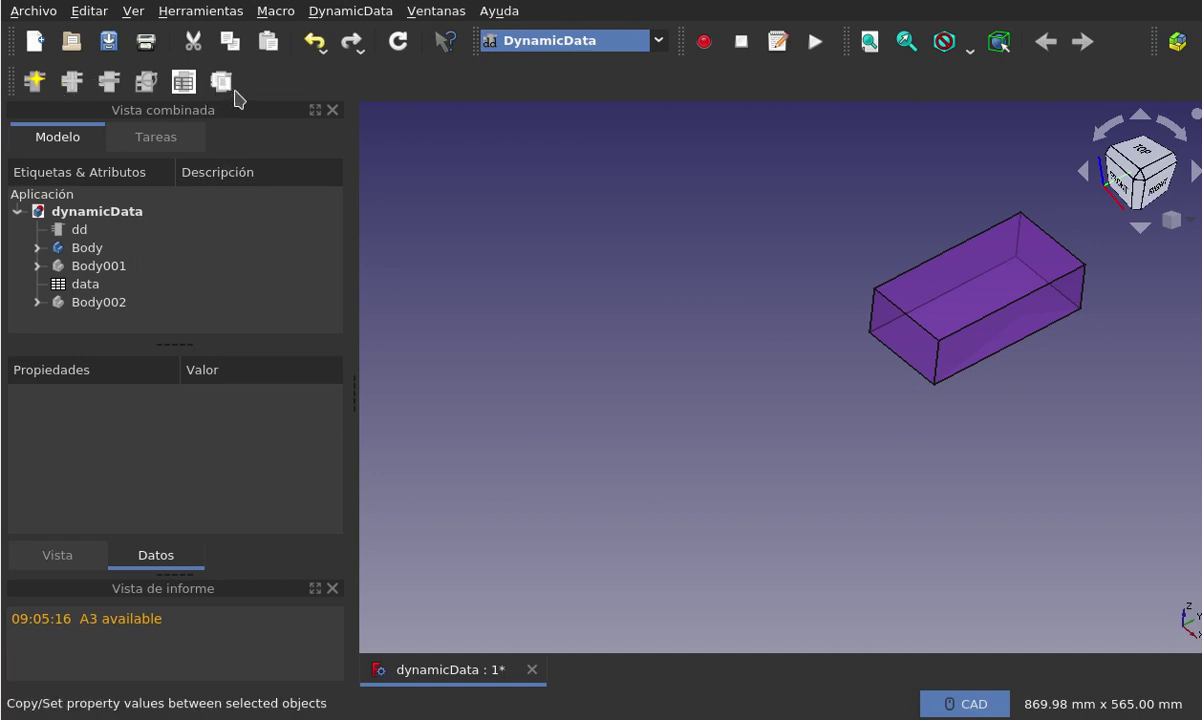
pyautogui.click(380, 21)
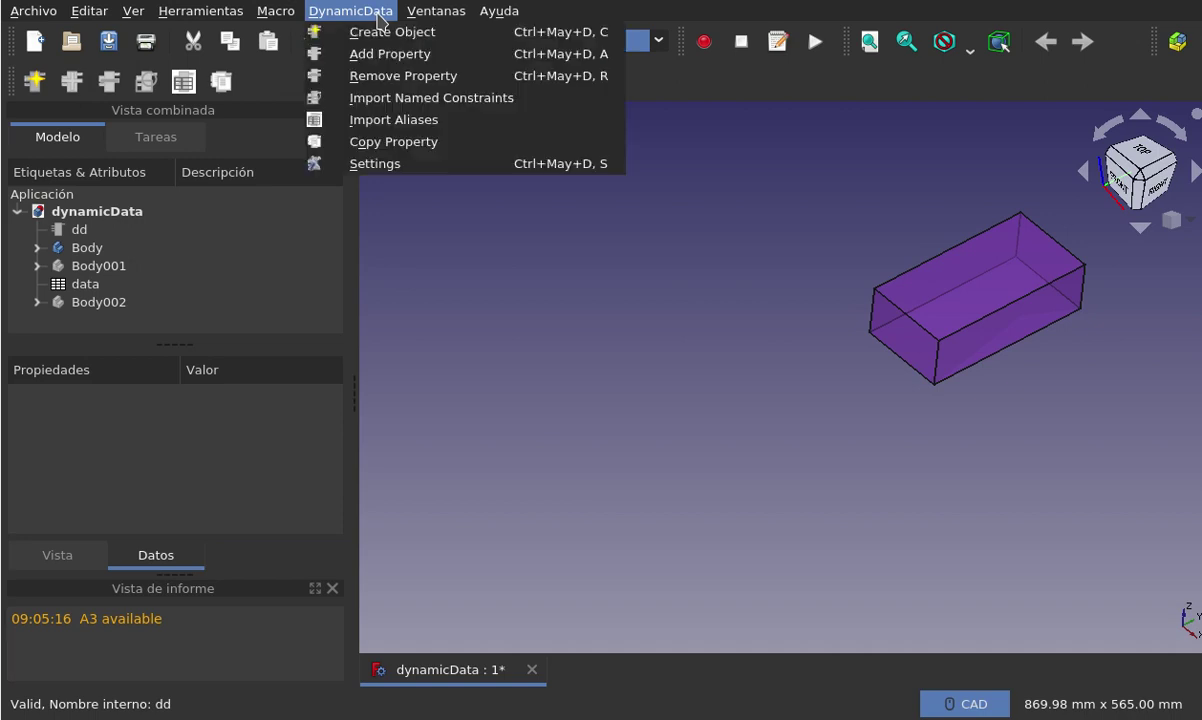
pyautogui.click(409, 176)
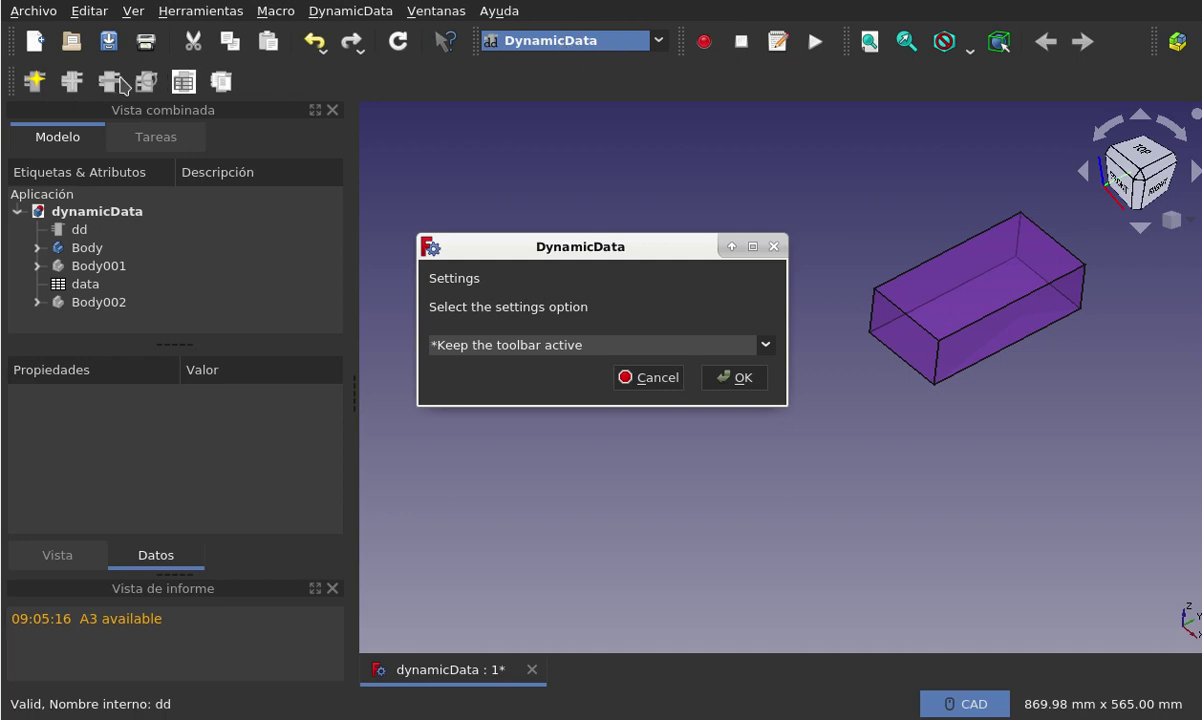
pyautogui.click(765, 345)
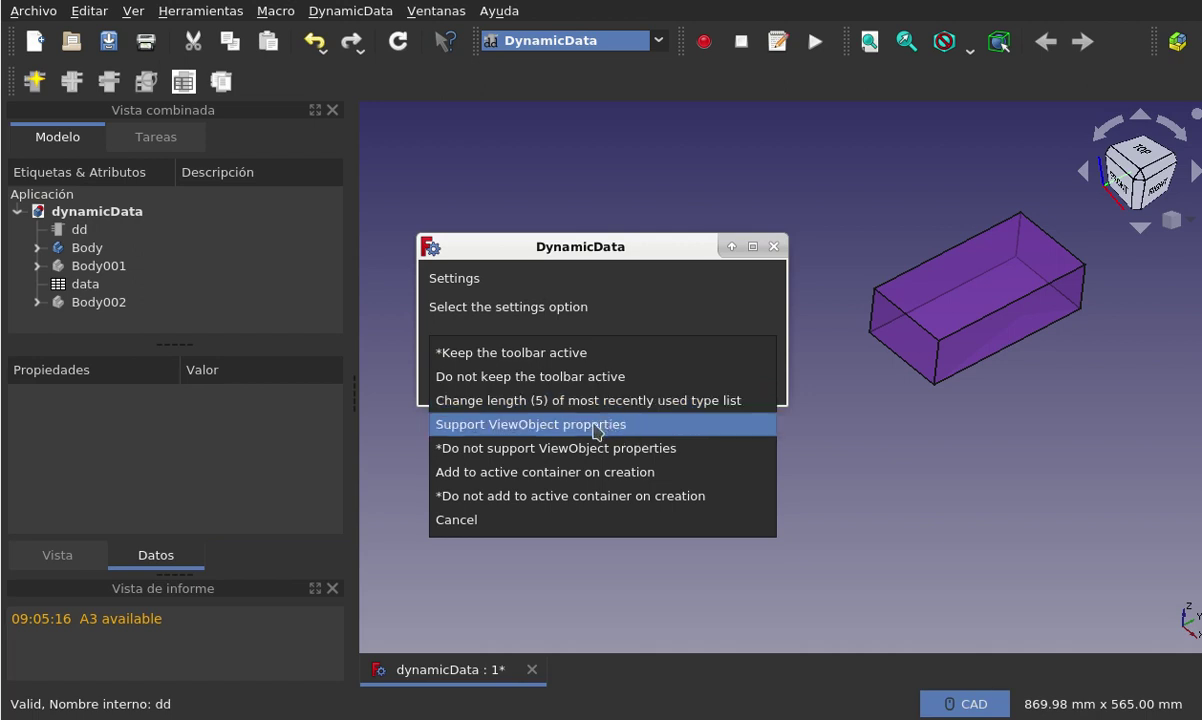
pyautogui.click(625, 255)
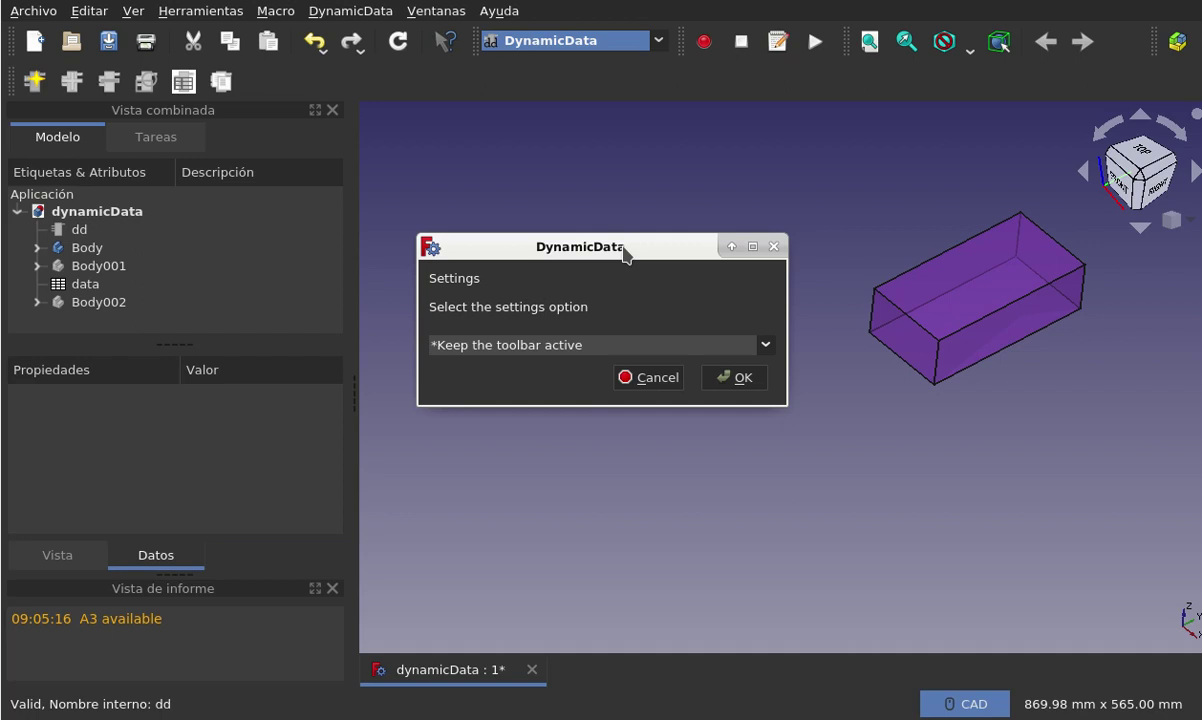
pyautogui.click(773, 246)
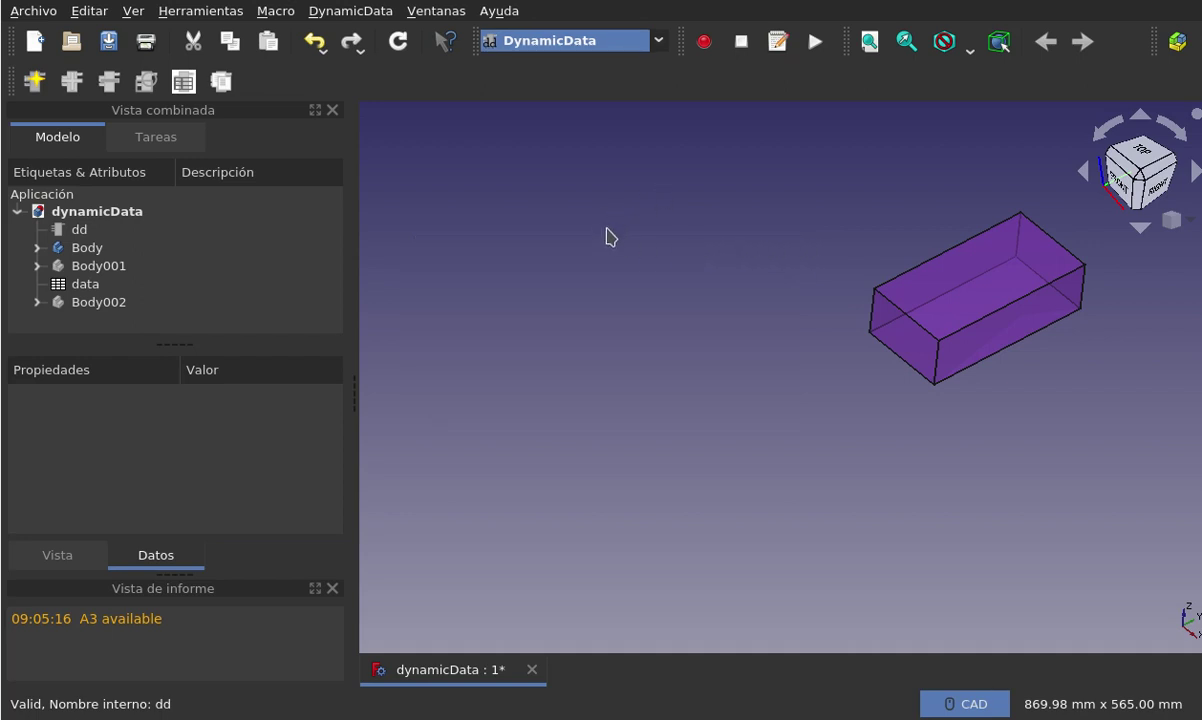